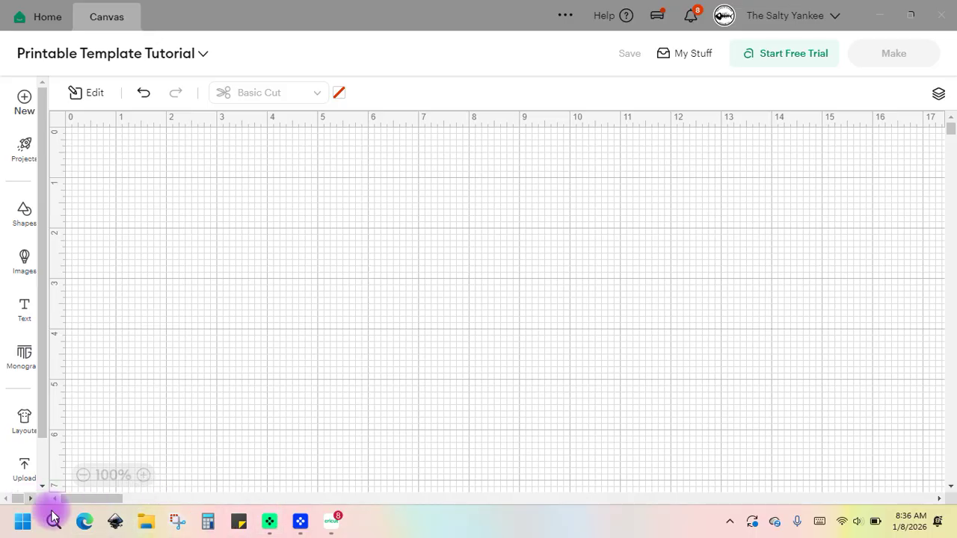
- Open the SaltyYankee_Valentines_Printable_Diary PDF from the Downloads folder
{"action": "key", "text": "super+e"}
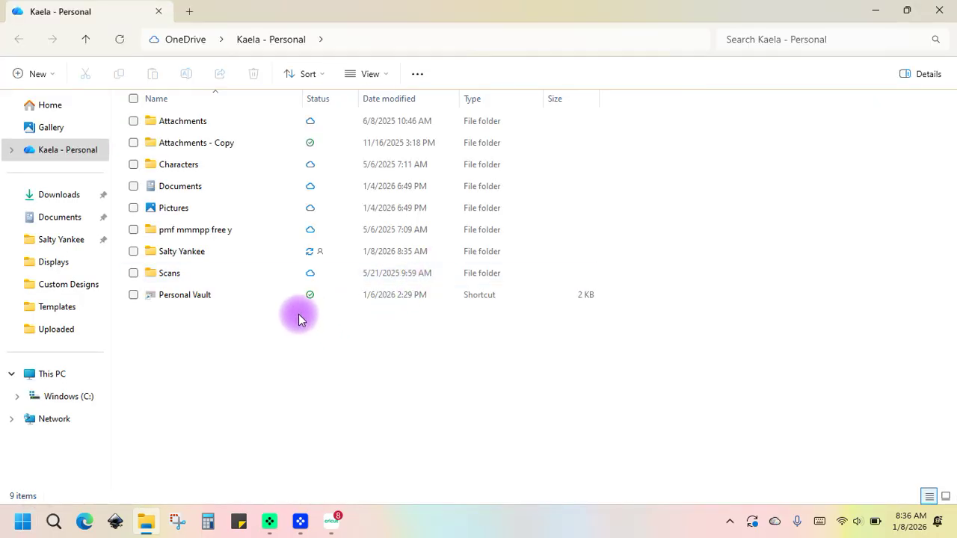
{"action": "left_click", "coordinate": [66, 199]}
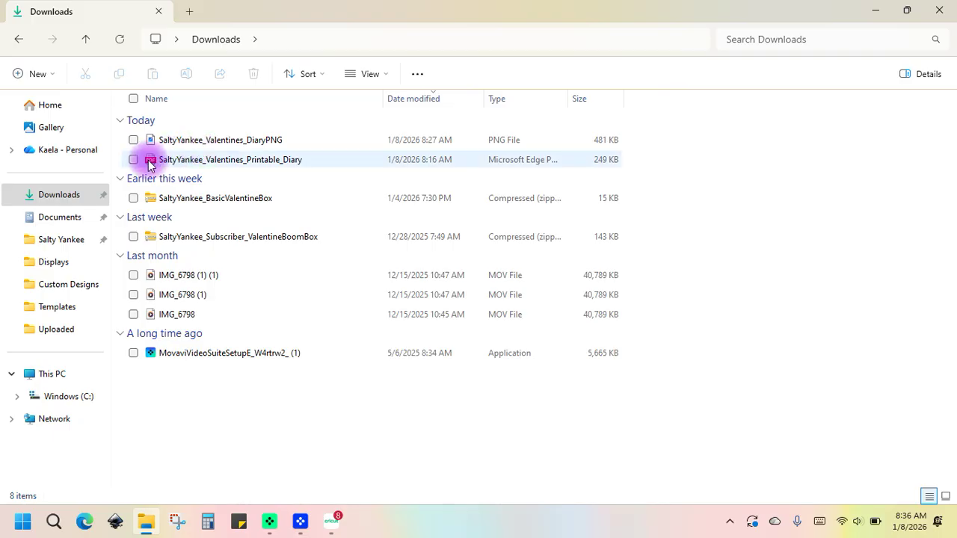
{"action": "left_click", "coordinate": [223, 161]}
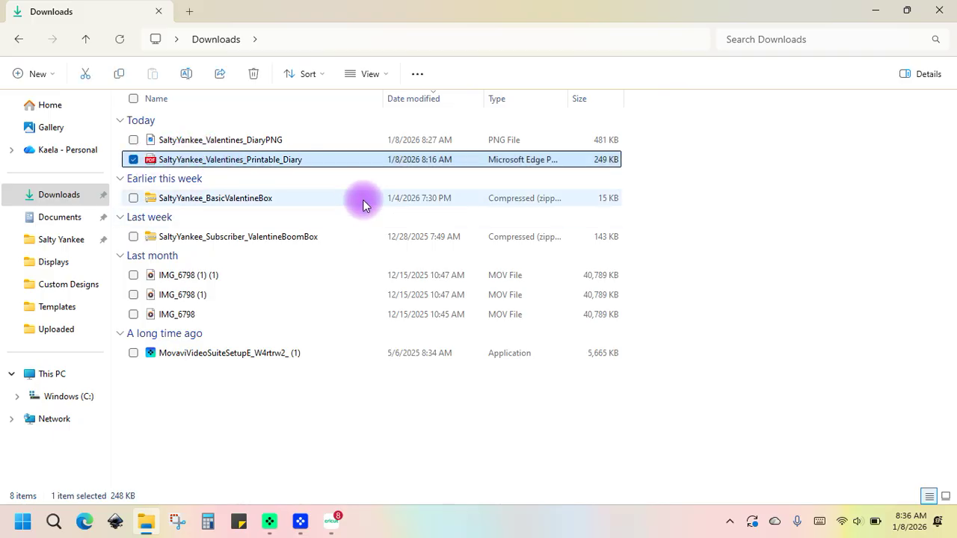
{"action": "key", "text": "Return"}
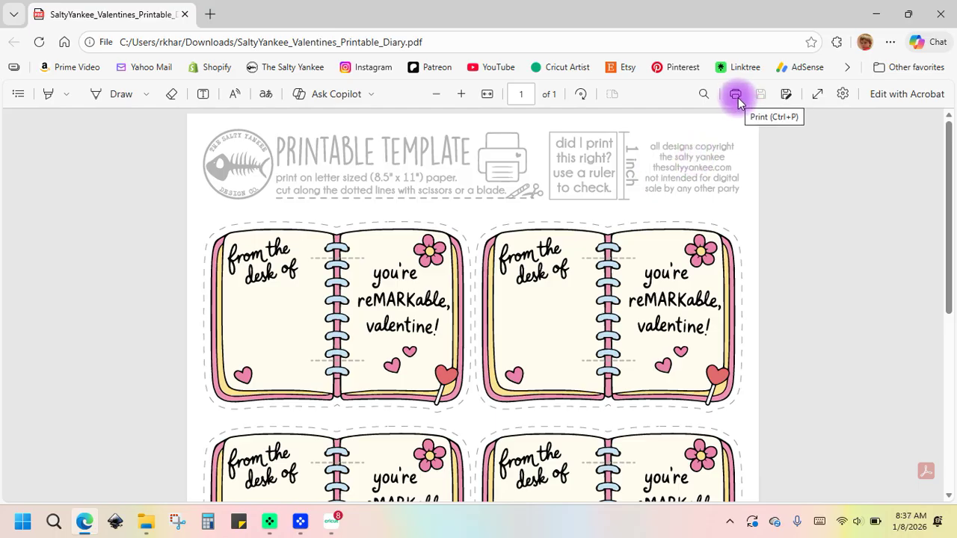
- Bring up the PDF's print settings, expand the additional options and set the scale to Actual size
{"action": "key", "text": "ctrl+p"}
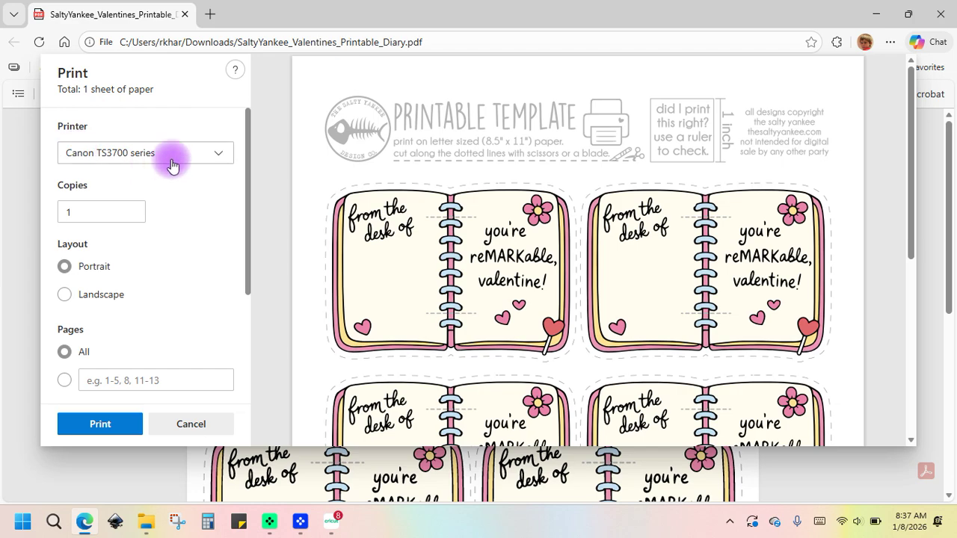
{"action": "scroll", "coordinate": [188, 214], "scroll_direction": "down", "scroll_amount": 2}
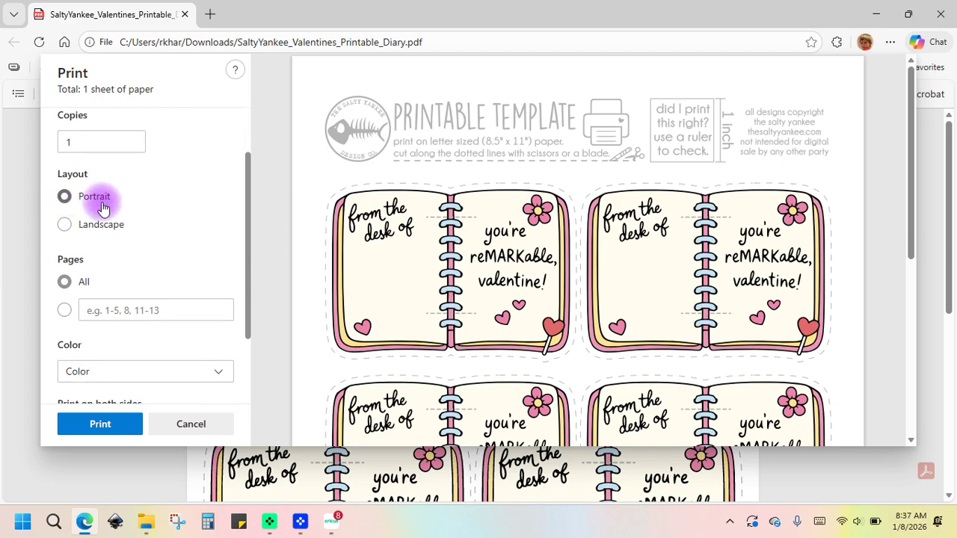
{"action": "scroll", "coordinate": [176, 225], "scroll_direction": "down", "scroll_amount": 2}
{"action": "scroll", "coordinate": [171, 209], "scroll_direction": "up", "scroll_amount": 3}
{"action": "double_click", "coordinate": [64, 182]}
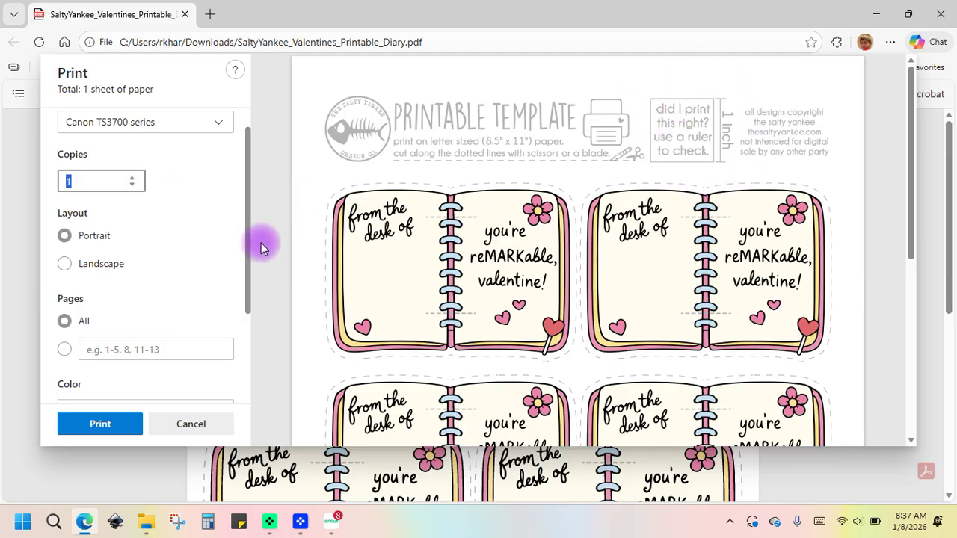
{"action": "left_click", "coordinate": [205, 277]}
{"action": "scroll", "coordinate": [206, 274], "scroll_direction": "down", "scroll_amount": 2}
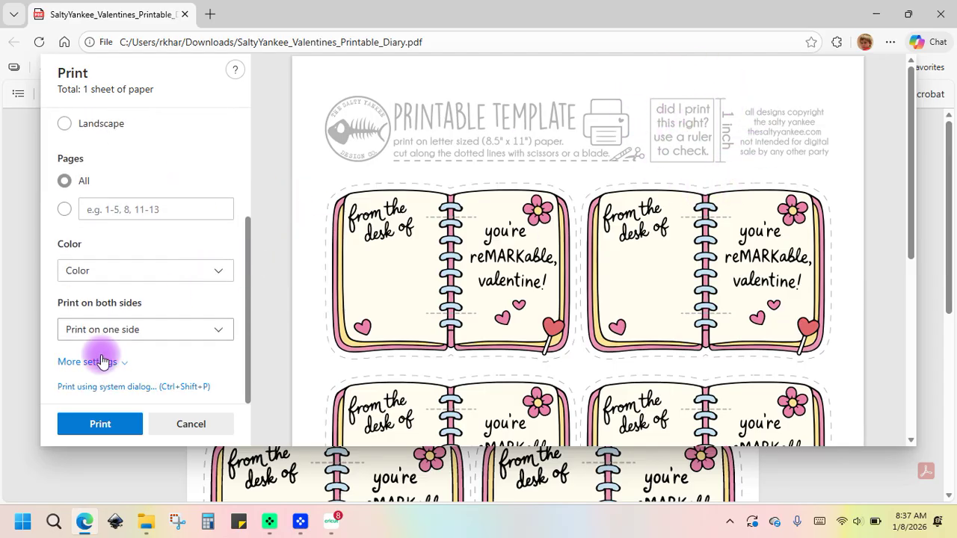
{"action": "left_click", "coordinate": [89, 362]}
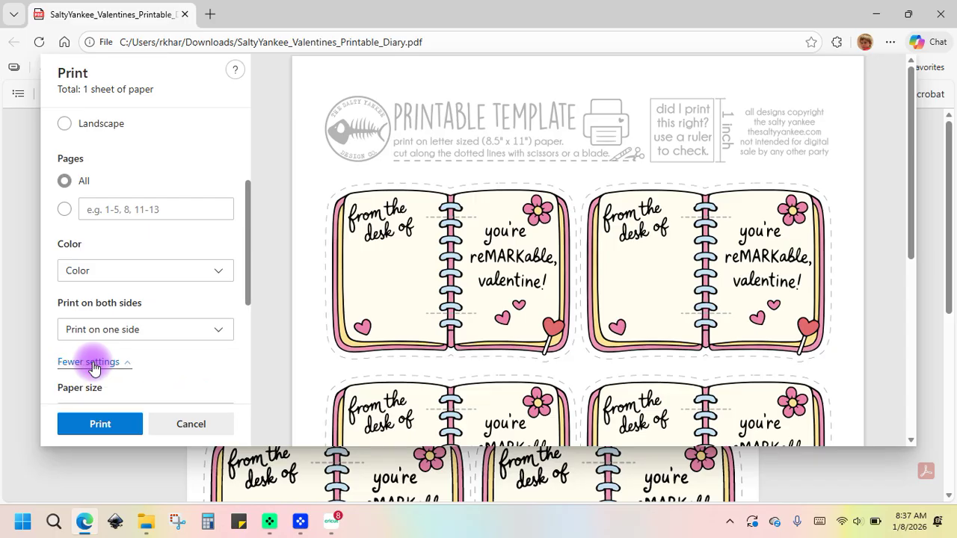
{"action": "scroll", "coordinate": [220, 345], "scroll_direction": "down", "scroll_amount": 4}
{"action": "scroll", "coordinate": [211, 345], "scroll_direction": "down", "scroll_amount": 1}
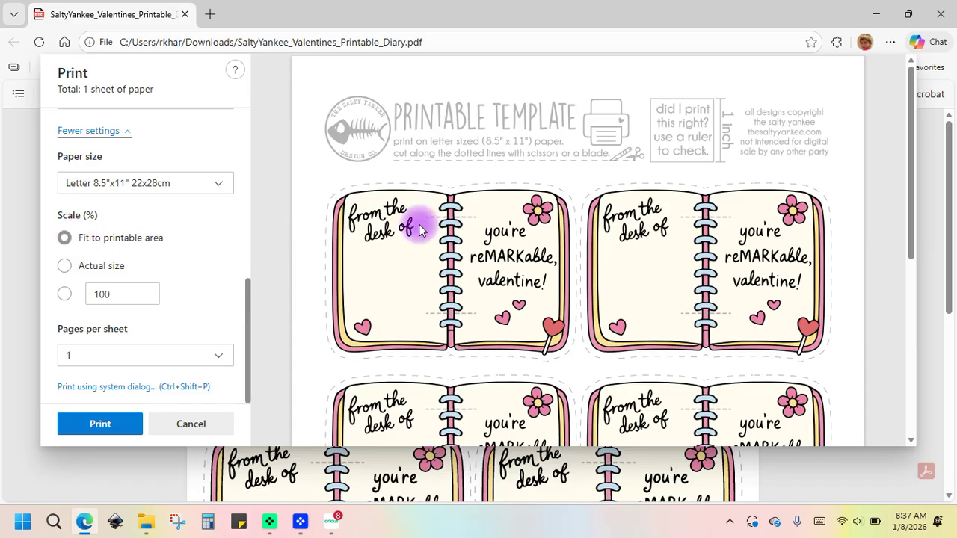
{"action": "left_click", "coordinate": [65, 271]}
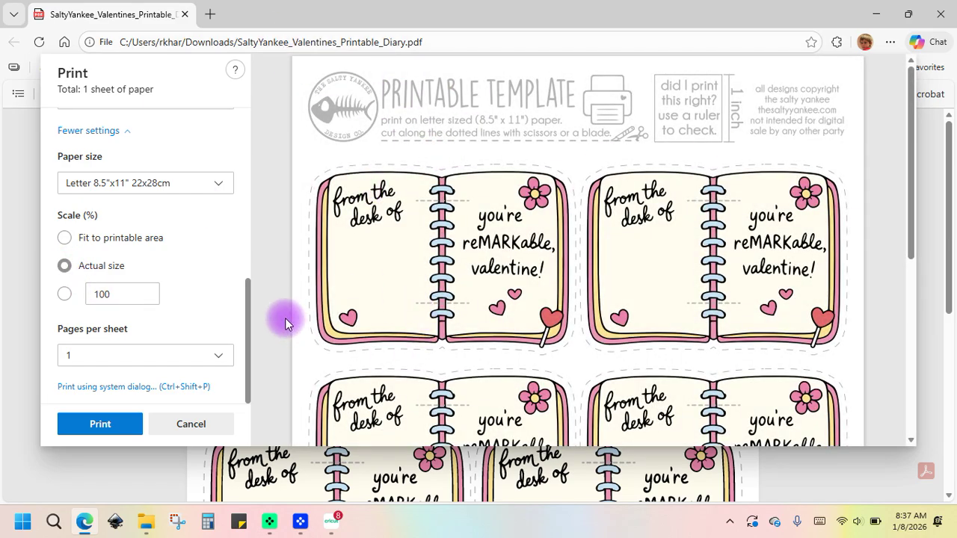
- Examine the whole template page in the print preview, from the header to the lowest diary cards
{"action": "scroll", "coordinate": [448, 314], "scroll_direction": "down", "scroll_amount": 3}
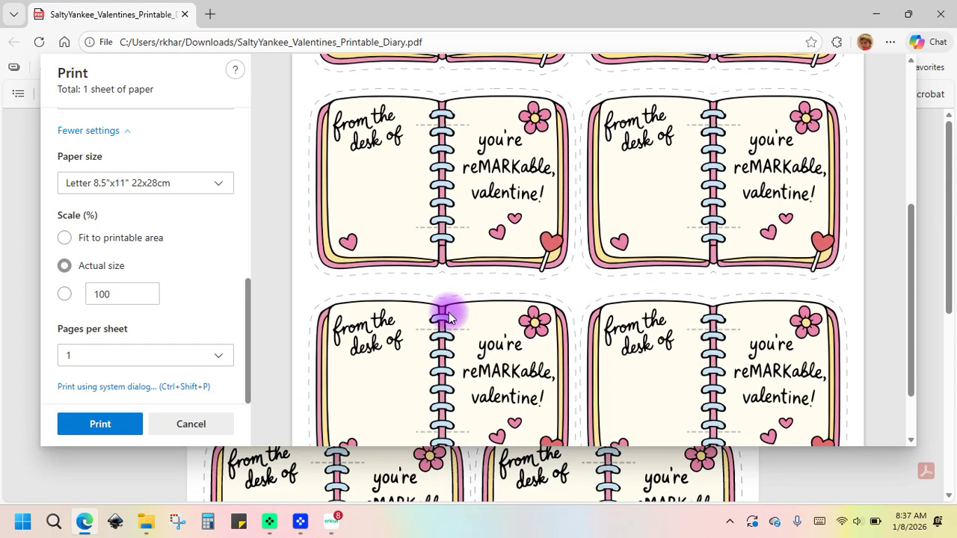
{"action": "scroll", "coordinate": [325, 342], "scroll_direction": "up", "scroll_amount": 2}
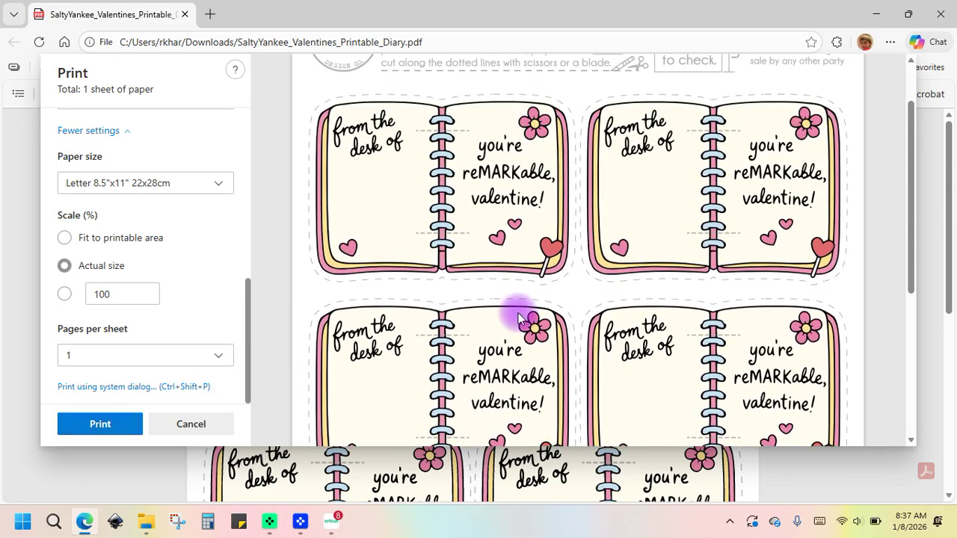
{"action": "scroll", "coordinate": [520, 318], "scroll_direction": "up", "scroll_amount": 2}
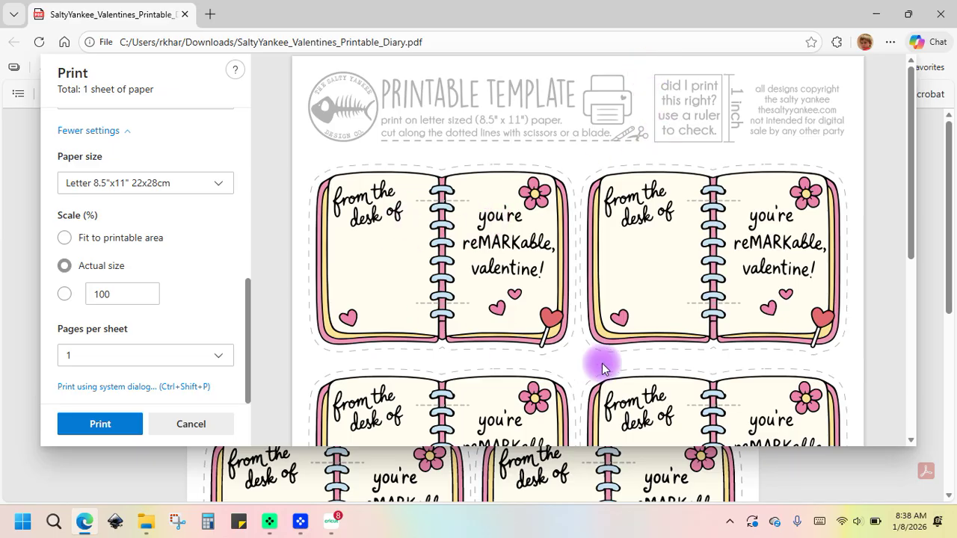
{"action": "scroll", "coordinate": [553, 249], "scroll_direction": "down", "scroll_amount": 1}
{"action": "scroll", "coordinate": [553, 245], "scroll_direction": "down", "scroll_amount": 2}
{"action": "scroll", "coordinate": [557, 254], "scroll_direction": "up", "scroll_amount": 3}
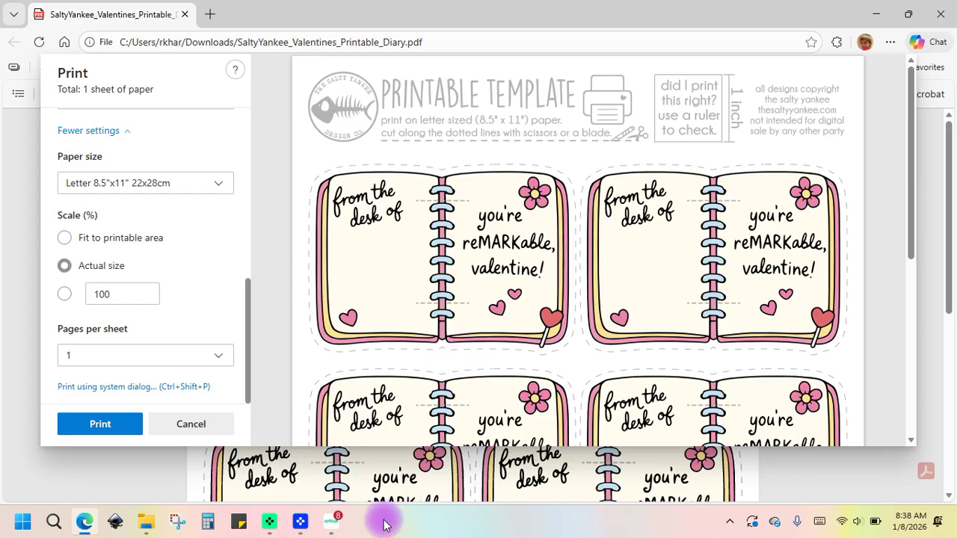
- Switch to Cricut Design Space and upload the SaltyYankee_Valentines_DiaryPNG image from the Downloads folder
{"action": "left_click", "coordinate": [331, 521]}
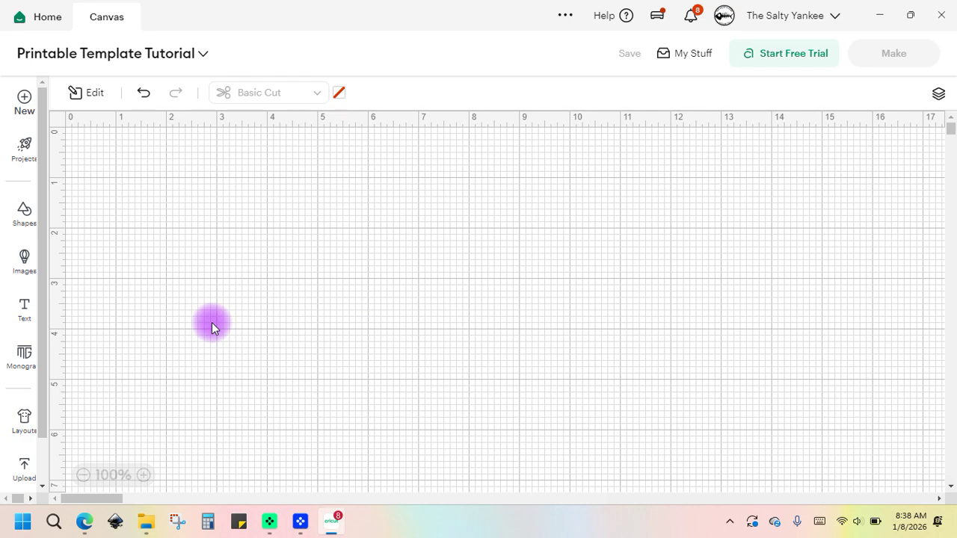
{"action": "left_click", "coordinate": [25, 468]}
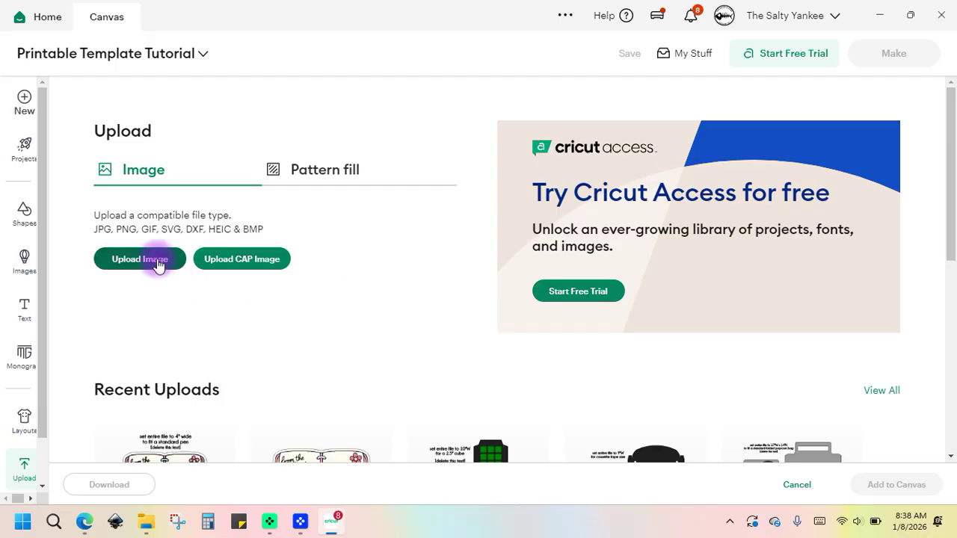
{"action": "left_click", "coordinate": [154, 260]}
{"action": "left_click", "coordinate": [497, 350]}
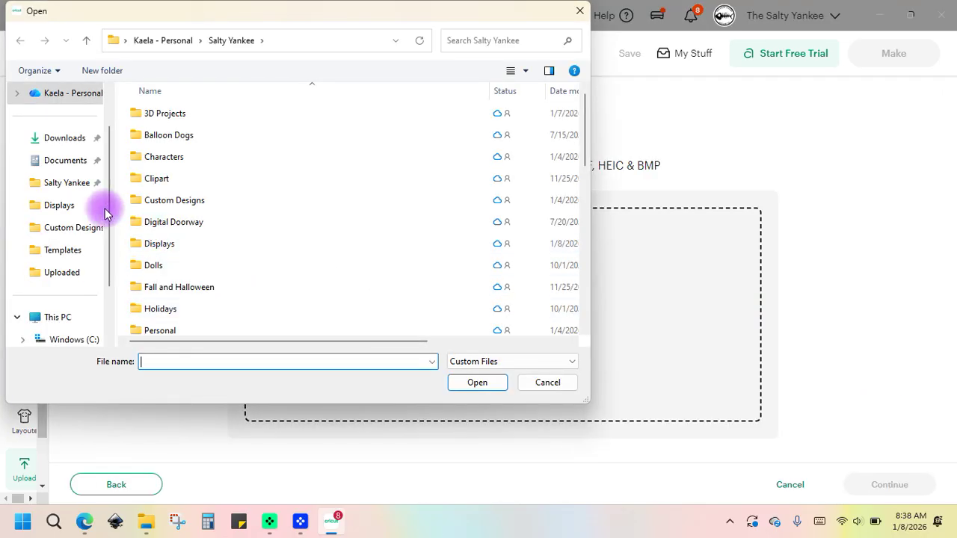
{"action": "left_click", "coordinate": [60, 138]}
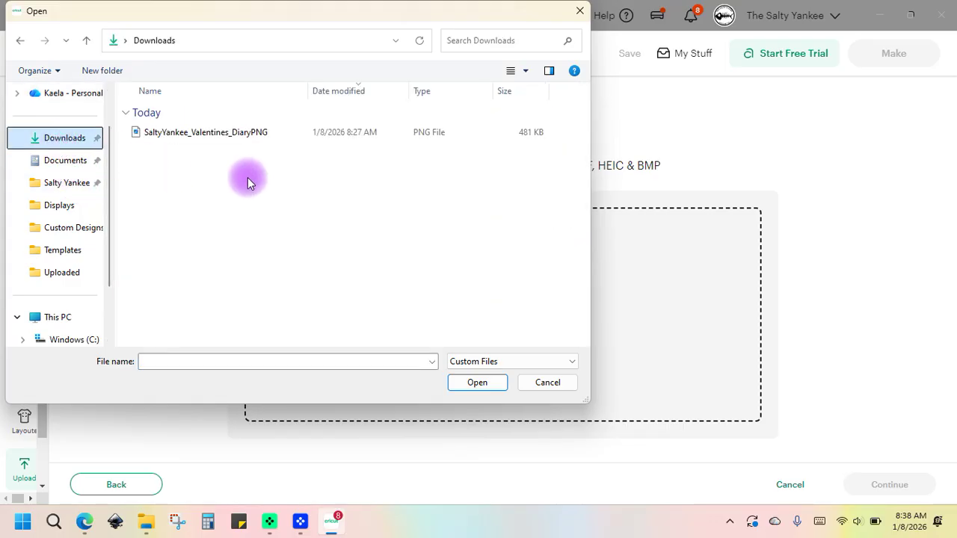
{"action": "left_click", "coordinate": [247, 138]}
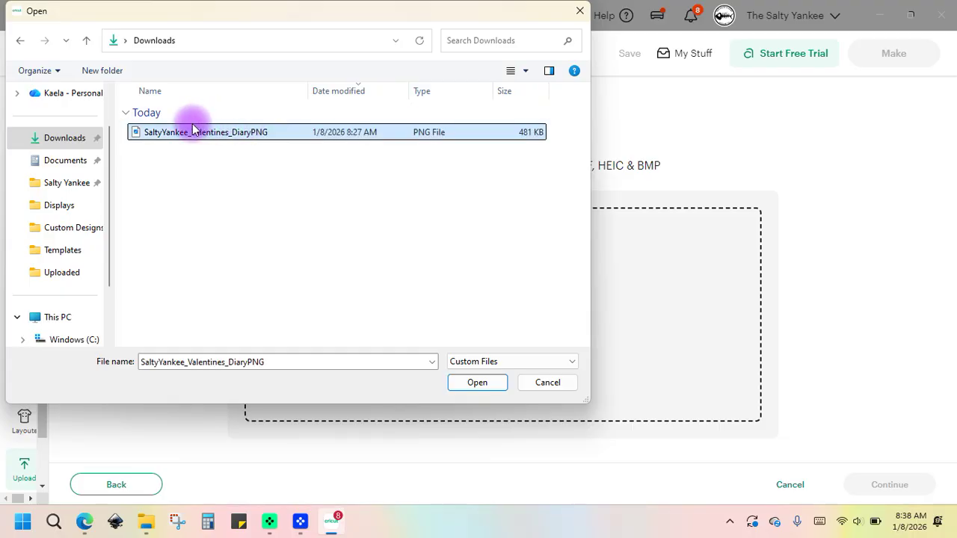
{"action": "left_click", "coordinate": [492, 382]}
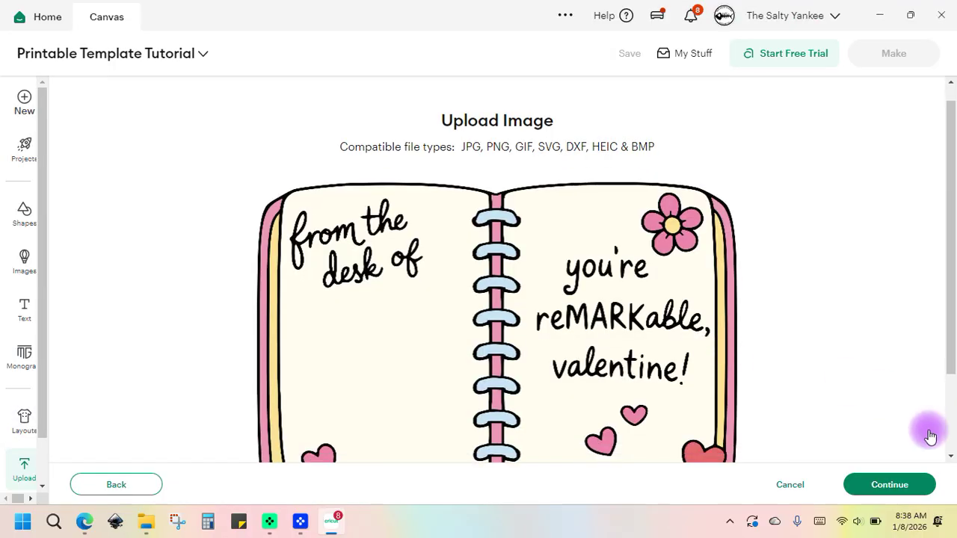
- Keep the image background as is, convert the upload to a Flat Graphic and add it to the canvas
{"action": "scroll", "coordinate": [927, 441], "scroll_direction": "down", "scroll_amount": 1}
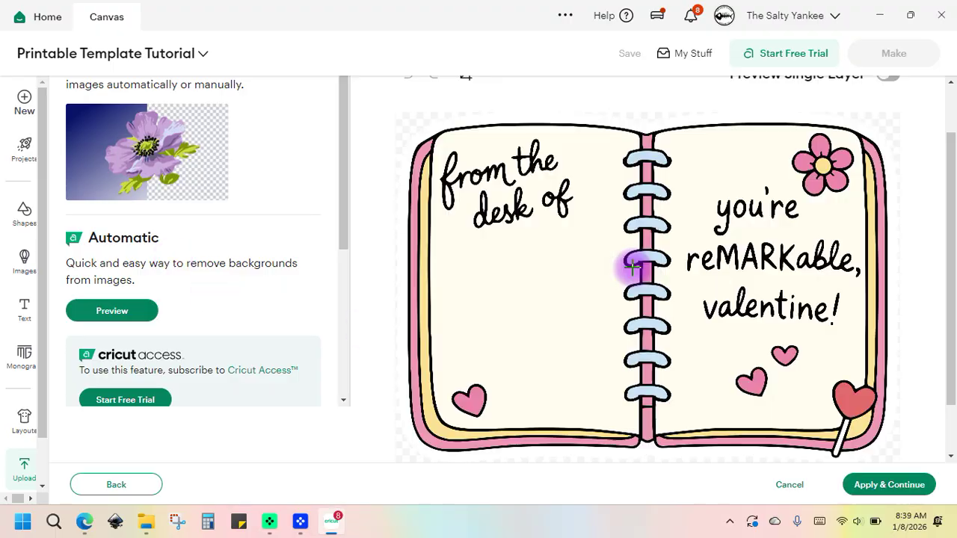
{"action": "left_click", "coordinate": [881, 477]}
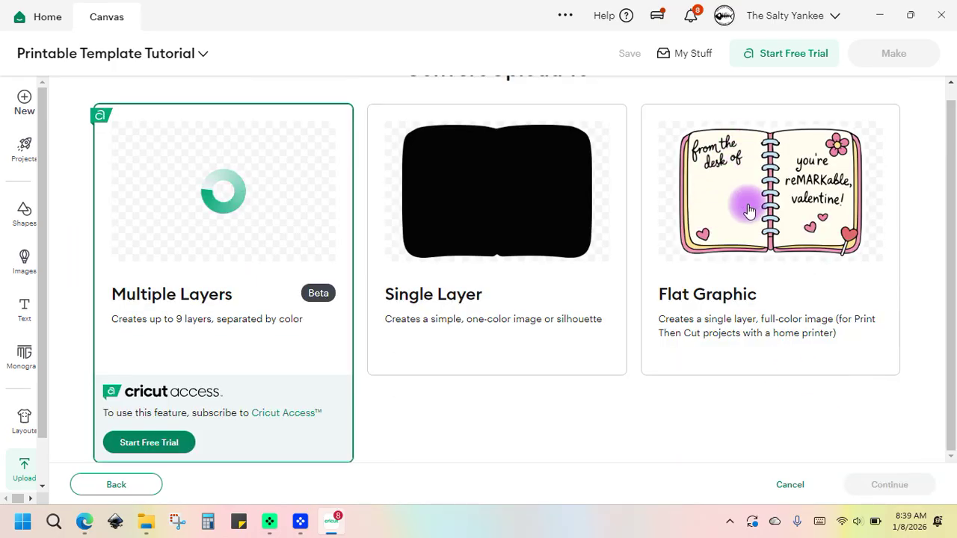
{"action": "left_click", "coordinate": [748, 211]}
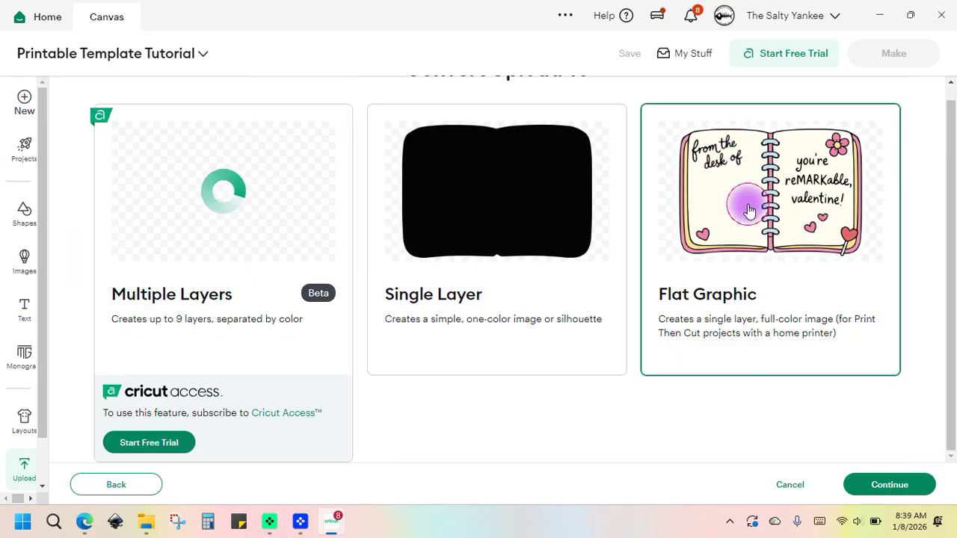
{"action": "left_click", "coordinate": [906, 479]}
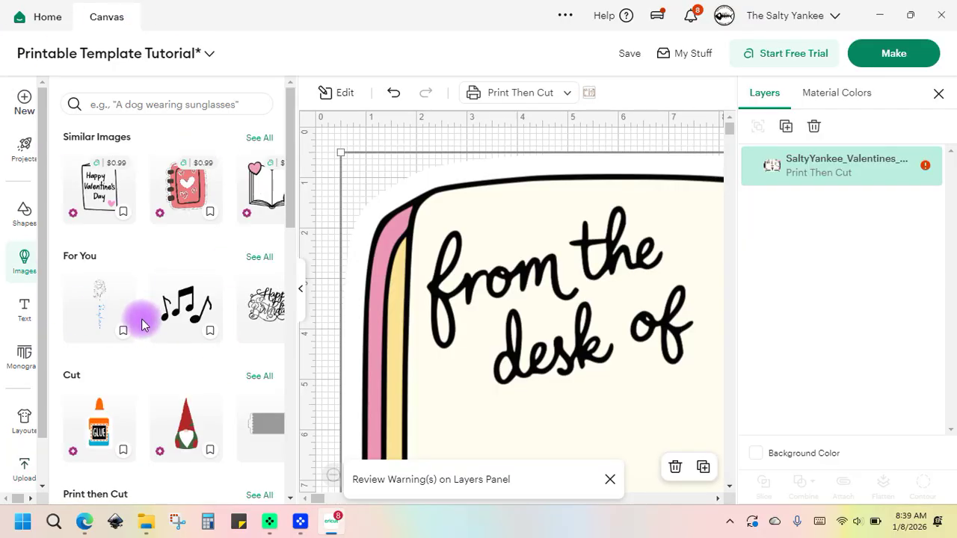
- Collapse the image library and set the diary image's width to 4 in with proportions locked
{"action": "left_click", "coordinate": [300, 288]}
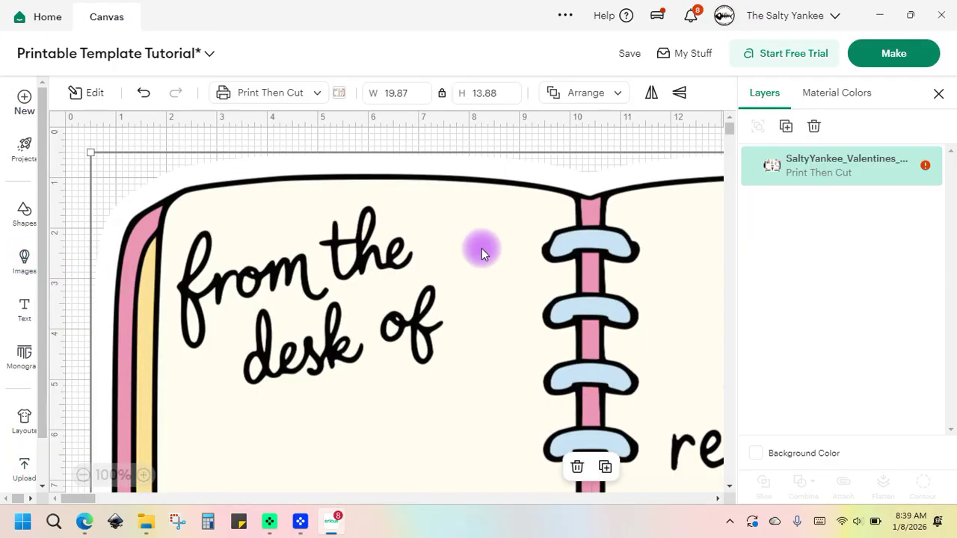
{"action": "left_click_drag", "start_coordinate": [346, 276], "coordinate": [383, 271]}
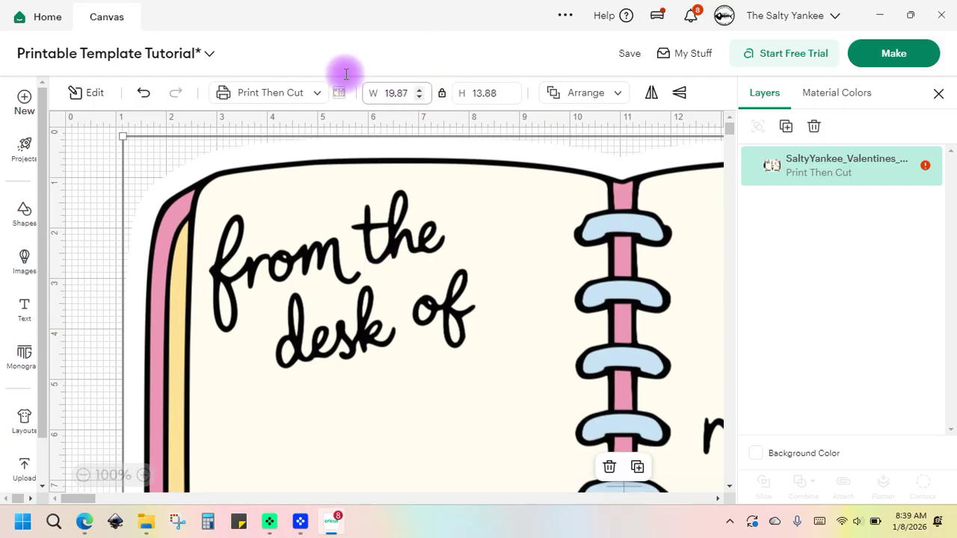
{"action": "type", "text": "4"}
{"action": "key", "text": "Return"}
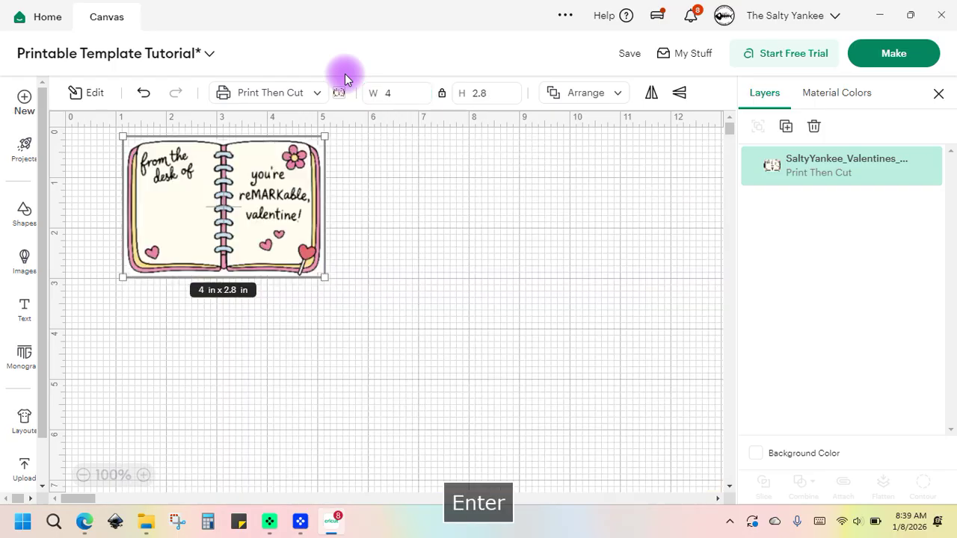
- Move the diary image so its upper-left corner sits about 2.5 in across and 0.5 in down the canvas
{"action": "left_click_drag", "start_coordinate": [267, 187], "coordinate": [430, 249]}
{"action": "left_click", "coordinate": [544, 211]}
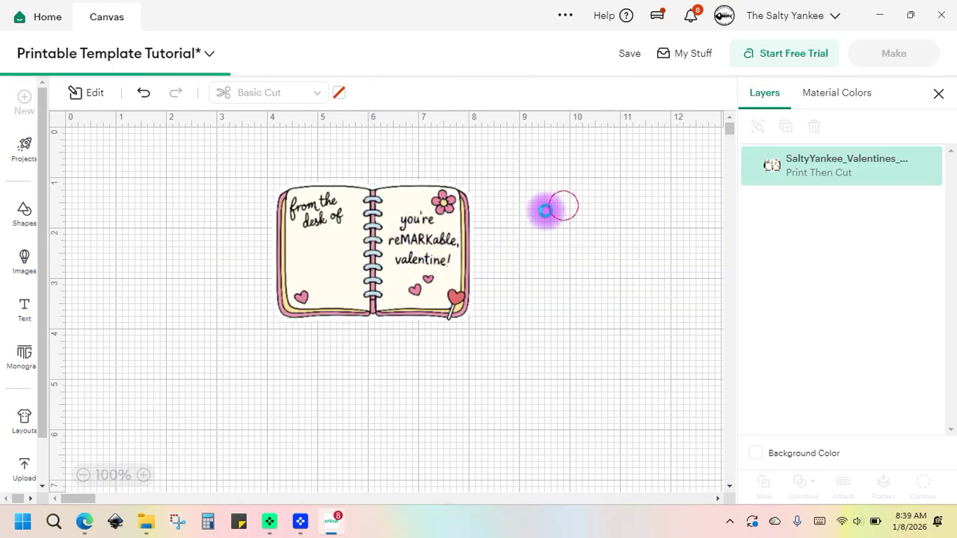
{"action": "left_click", "coordinate": [431, 262]}
{"action": "left_click_drag", "start_coordinate": [432, 263], "coordinate": [360, 242]}
{"action": "left_click", "coordinate": [472, 209]}
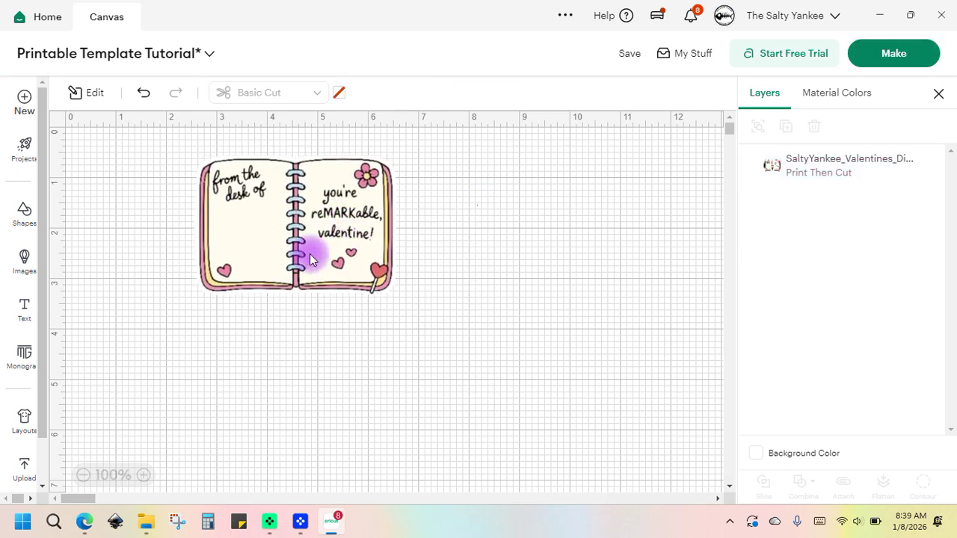
{"action": "left_click", "coordinate": [252, 202]}
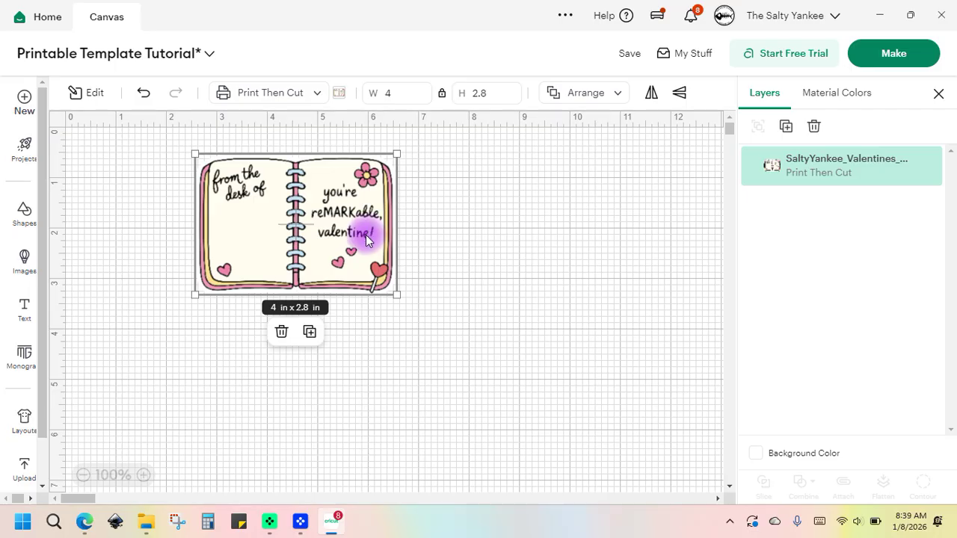
{"action": "left_click", "coordinate": [474, 204]}
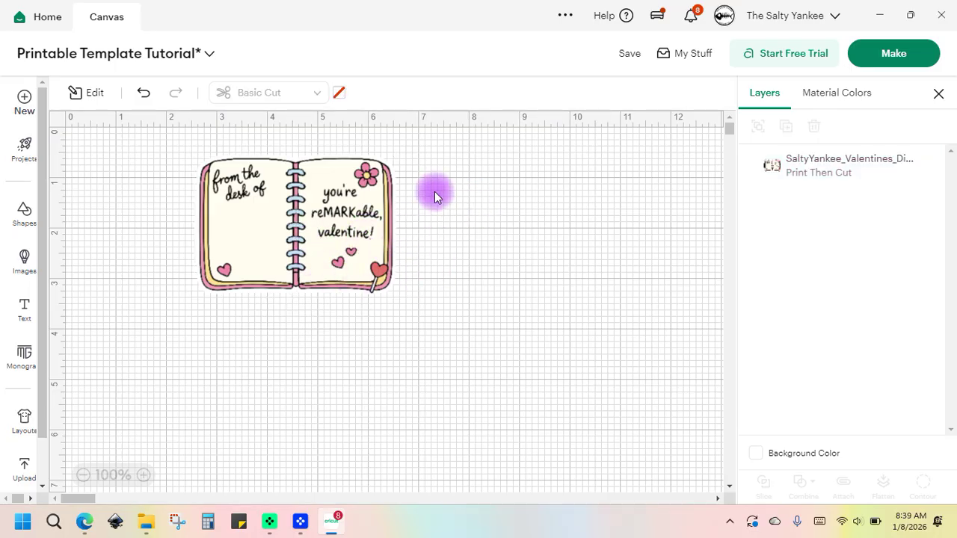
{"action": "left_click", "coordinate": [277, 240]}
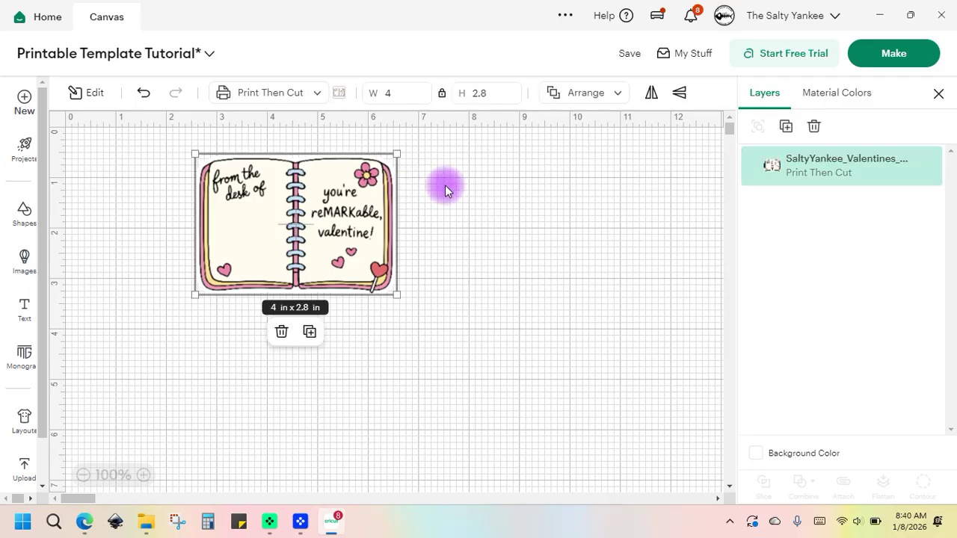
{"action": "left_click", "coordinate": [451, 206]}
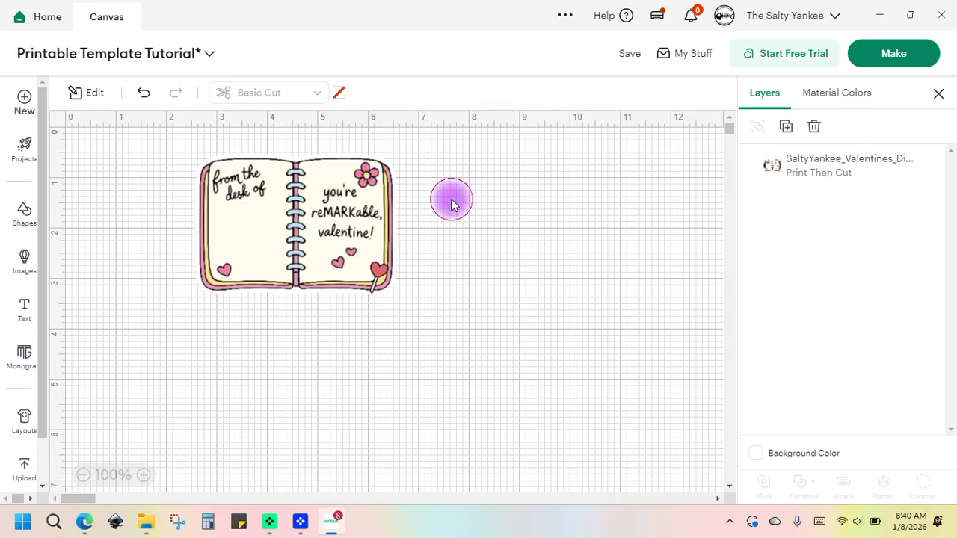
{"action": "left_click", "coordinate": [338, 197]}
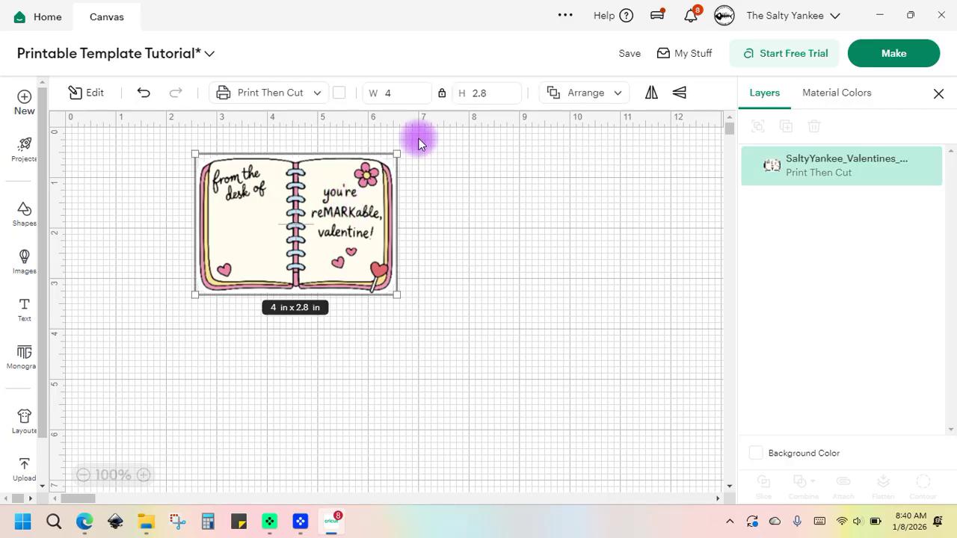
- Reposition the diary image near the canvas's upper-left area and set its width to 3 in with proportions locked
{"action": "left_click", "coordinate": [443, 242]}
{"action": "left_click_drag", "start_coordinate": [323, 231], "coordinate": [278, 234]}
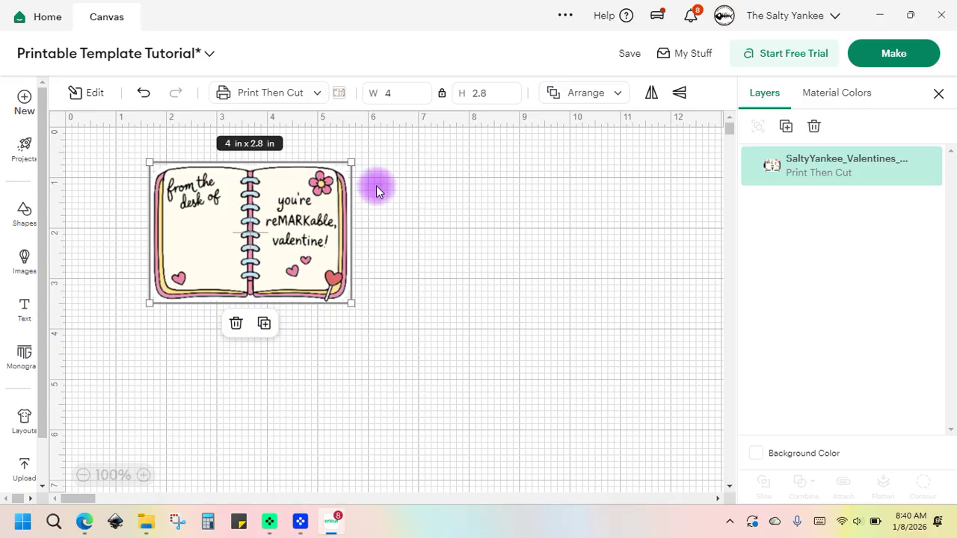
{"action": "left_click", "coordinate": [397, 93]}
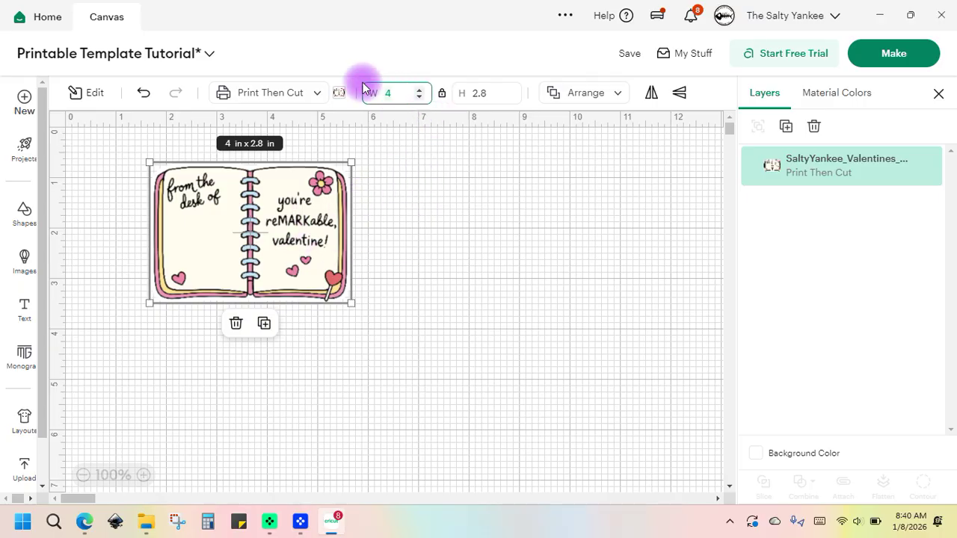
{"action": "type", "text": "3"}
{"action": "key", "text": "Return"}
- Move the resized diary image so its upper-left corner sits about 2.4 in across and 0.6 in down the canvas
{"action": "left_click", "coordinate": [445, 221]}
{"action": "left_click_drag", "start_coordinate": [289, 219], "coordinate": [264, 208]}
{"action": "left_click", "coordinate": [396, 209]}
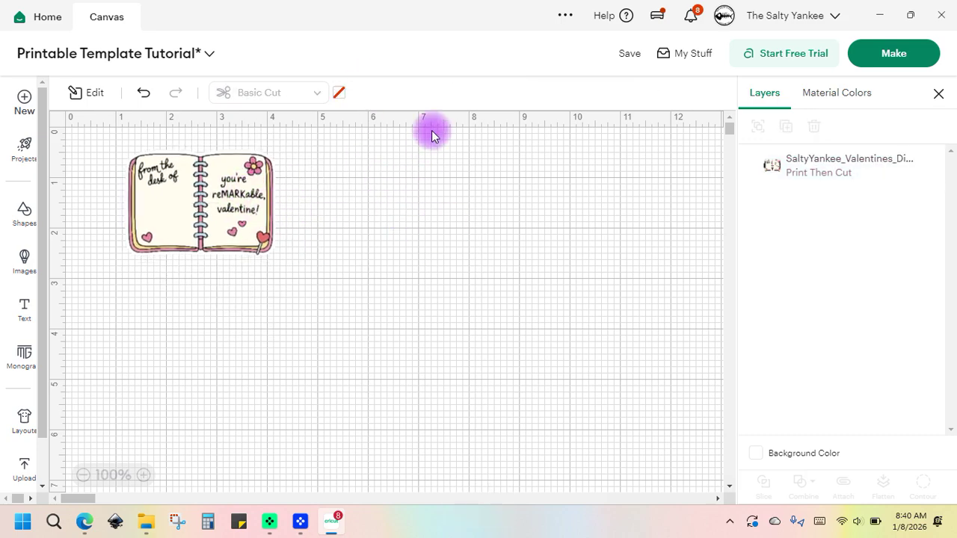
{"action": "left_click", "coordinate": [246, 214]}
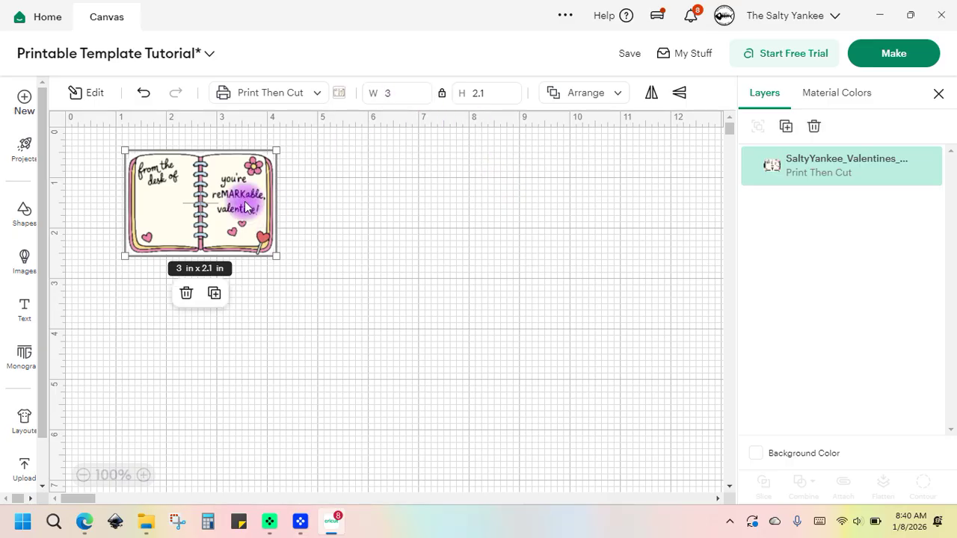
{"action": "left_click_drag", "start_coordinate": [218, 194], "coordinate": [246, 235]}
{"action": "left_click", "coordinate": [399, 220]}
{"action": "left_click", "coordinate": [269, 279]}
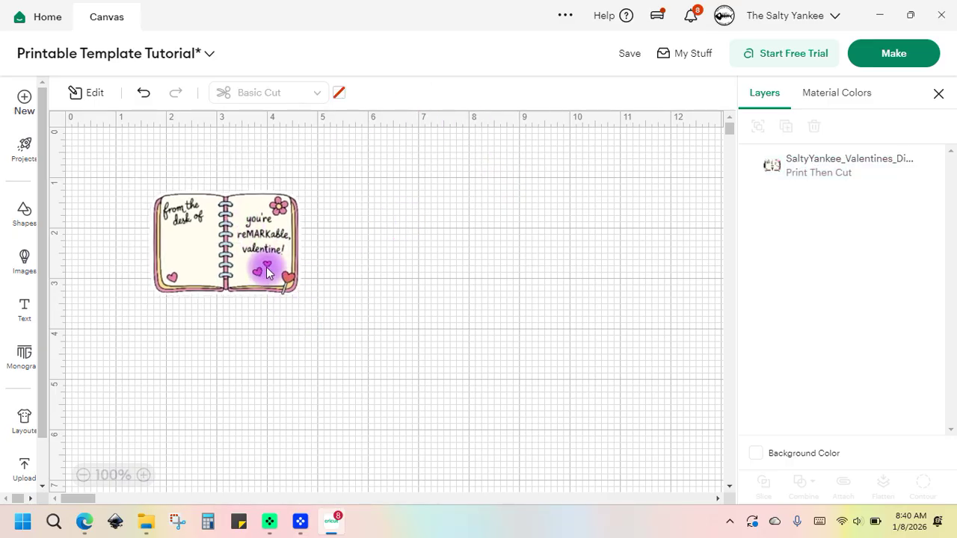
{"action": "left_click", "coordinate": [241, 271]}
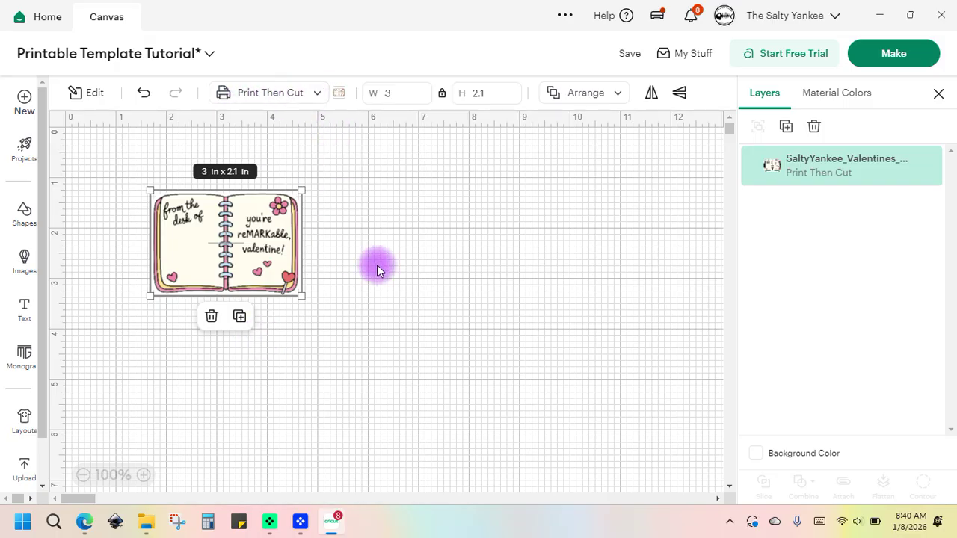
{"action": "left_click", "coordinate": [420, 229]}
{"action": "left_click", "coordinate": [267, 243]}
{"action": "left_click_drag", "start_coordinate": [310, 217], "coordinate": [306, 214]}
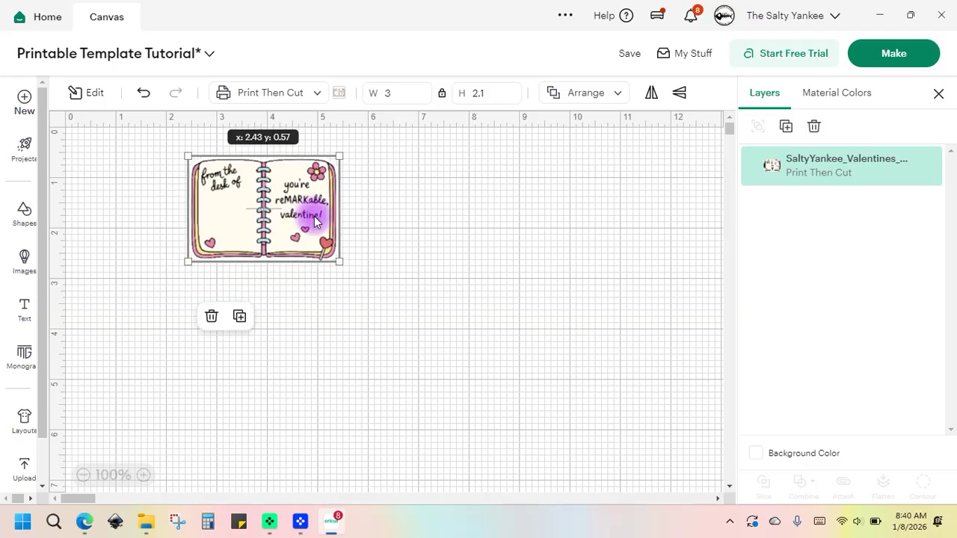
{"action": "left_click", "coordinate": [415, 199]}
- Duplicate the 3 in wide diary image until there are eight diaries on the canvas
{"action": "left_click", "coordinate": [312, 234]}
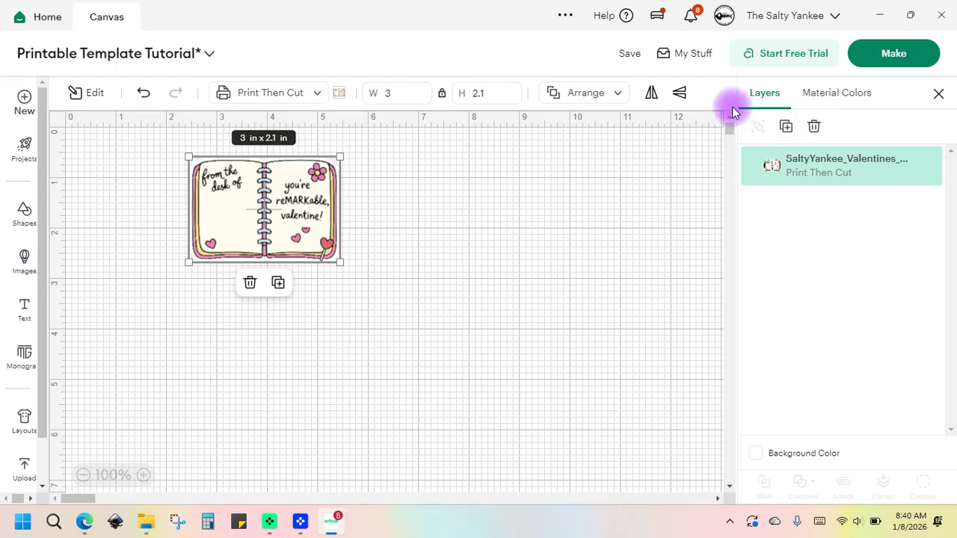
{"action": "key", "text": "ctrl+d"}
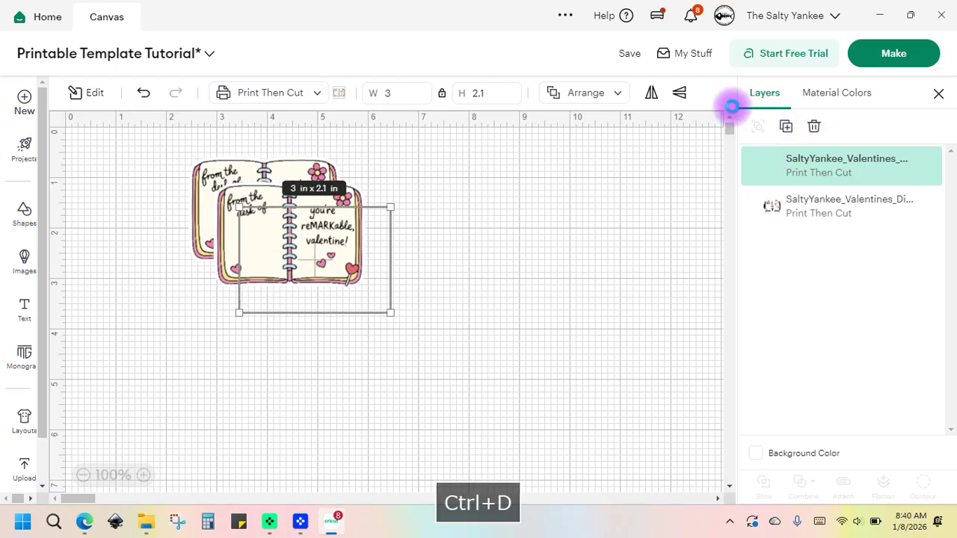
{"action": "key", "text": "ctrl+d"}
{"action": "key", "text": "ctrl+d"}
{"action": "key", "text": "ctrl+d"}
{"action": "key", "text": "ctrl+d"}
{"action": "key", "text": "ctrl+d"}
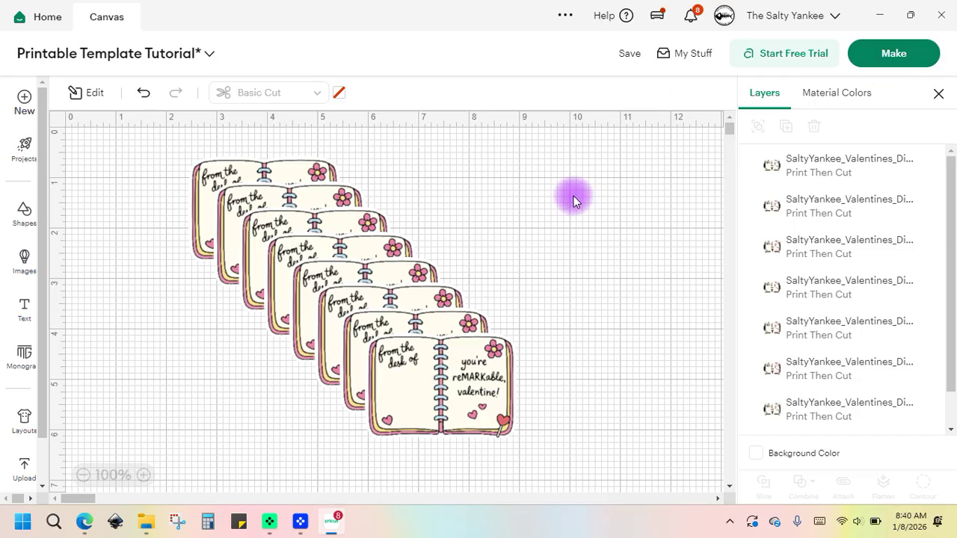
- Preview how the diary copies fit on the 8.5 in x 11 in Print Then Cut mat, and return to the canvas
{"action": "left_click", "coordinate": [893, 53]}
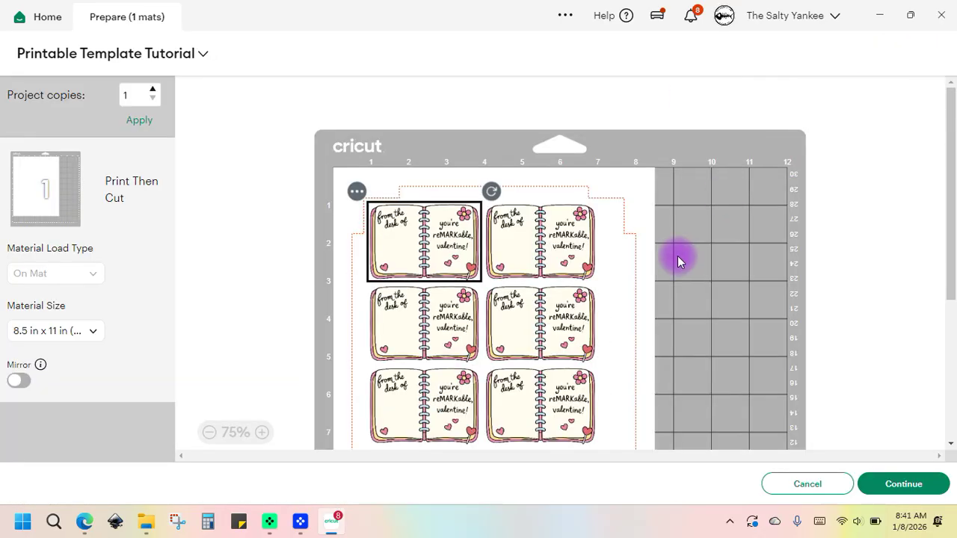
{"action": "scroll", "coordinate": [677, 255], "scroll_direction": "down", "scroll_amount": 5}
{"action": "scroll", "coordinate": [583, 321], "scroll_direction": "up", "scroll_amount": 3}
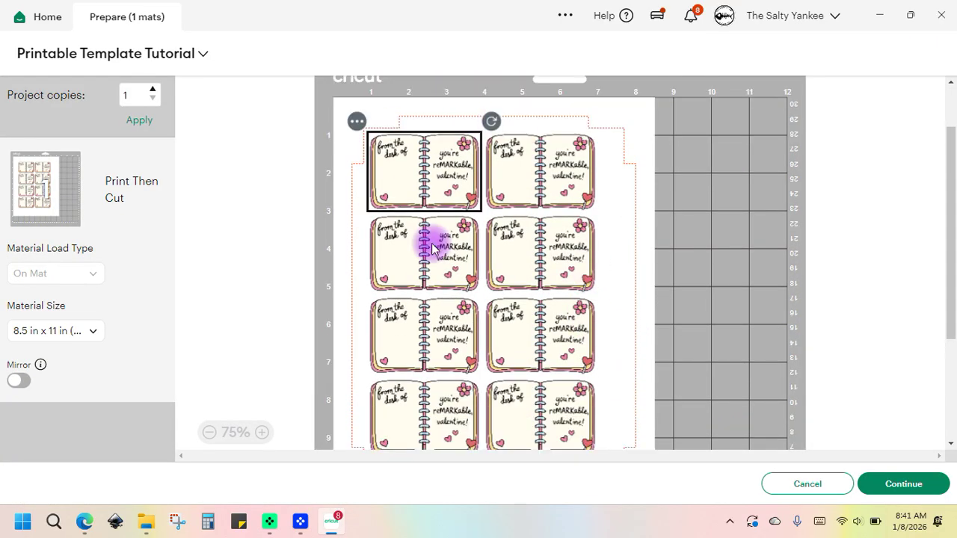
{"action": "scroll", "coordinate": [545, 237], "scroll_direction": "down", "scroll_amount": 2}
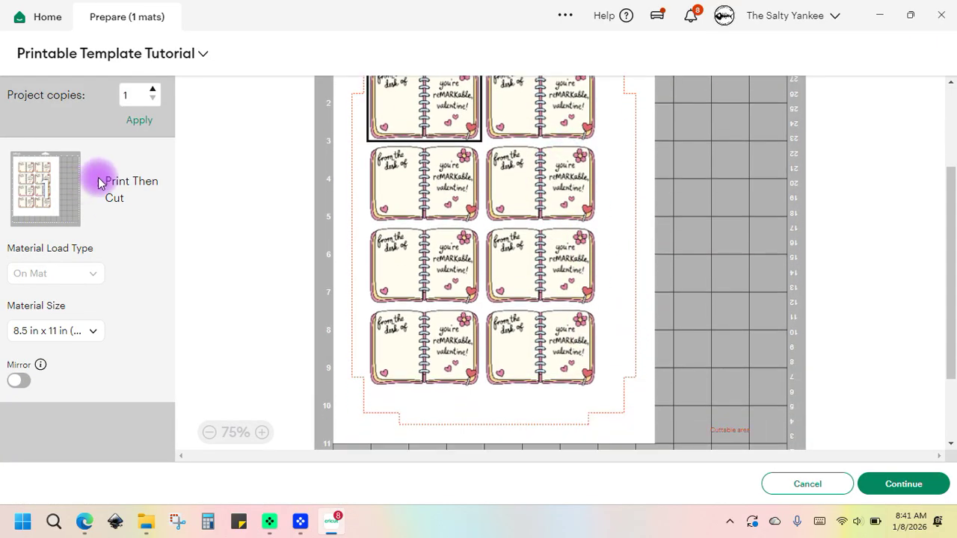
{"action": "left_click", "coordinate": [839, 493]}
{"action": "left_click", "coordinate": [455, 203]}
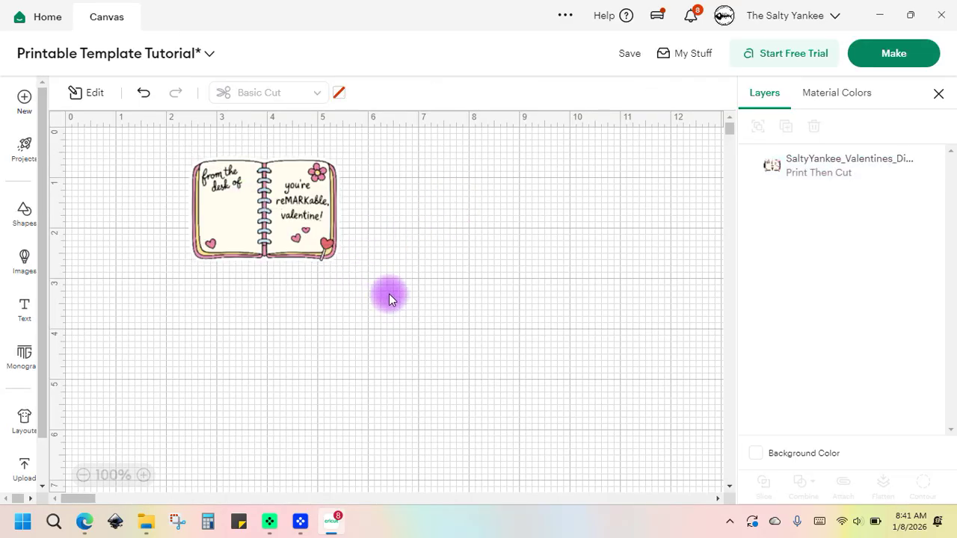
- Move the single diary image so its upper-left corner sits about 5.1 in across and 2.2 in down the canvas
{"action": "left_click_drag", "start_coordinate": [253, 217], "coordinate": [324, 235]}
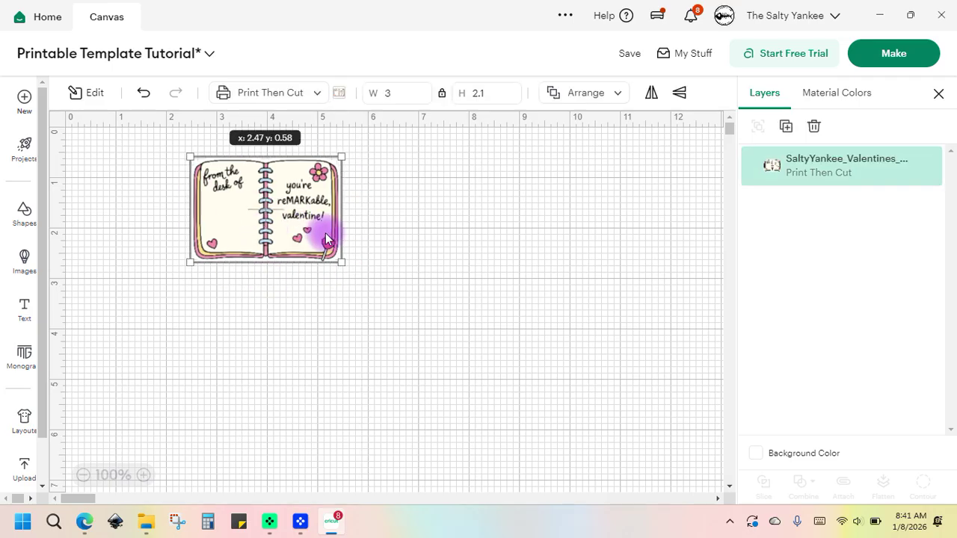
{"action": "left_click", "coordinate": [613, 261]}
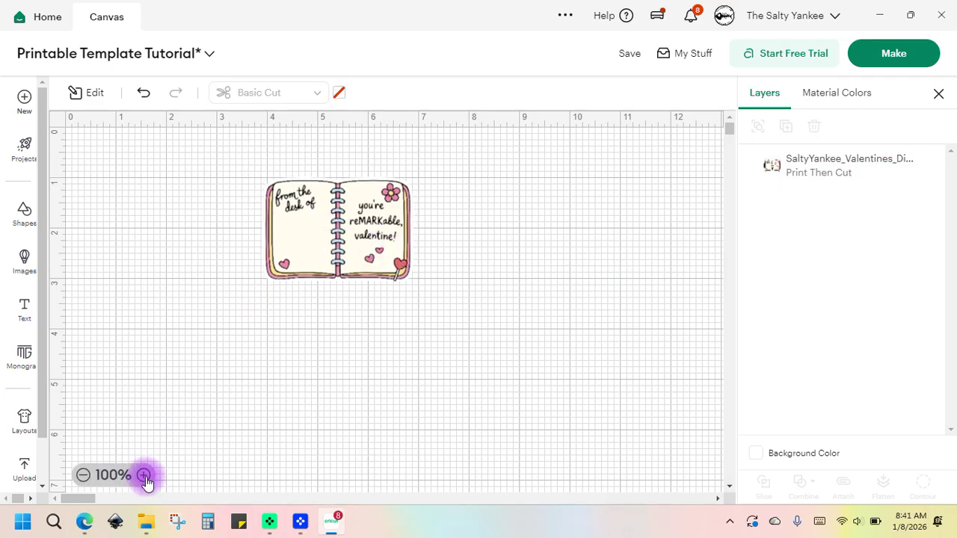
{"action": "left_click", "coordinate": [144, 477]}
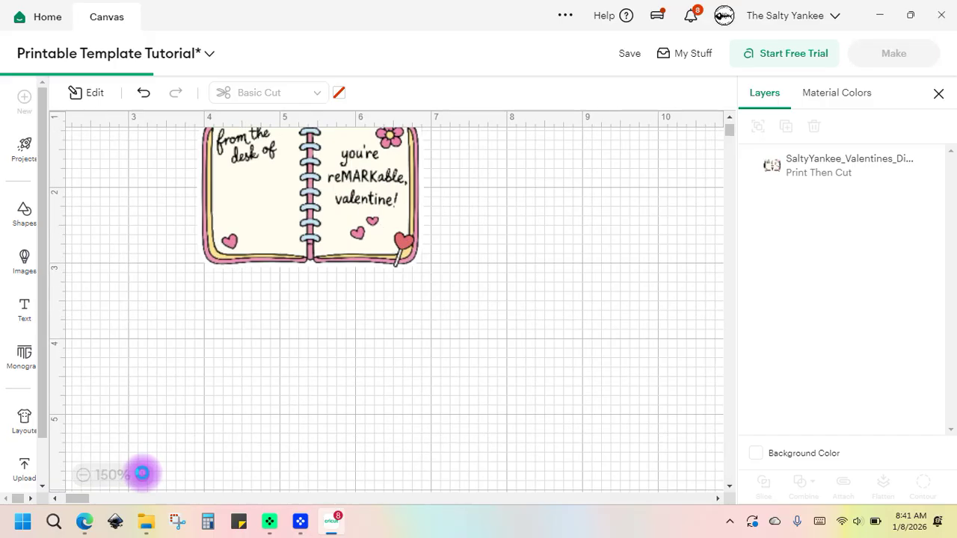
{"action": "left_click", "coordinate": [144, 477]}
{"action": "left_click", "coordinate": [144, 477]}
{"action": "left_click_drag", "start_coordinate": [258, 180], "coordinate": [378, 312]}
{"action": "left_click", "coordinate": [209, 245]}
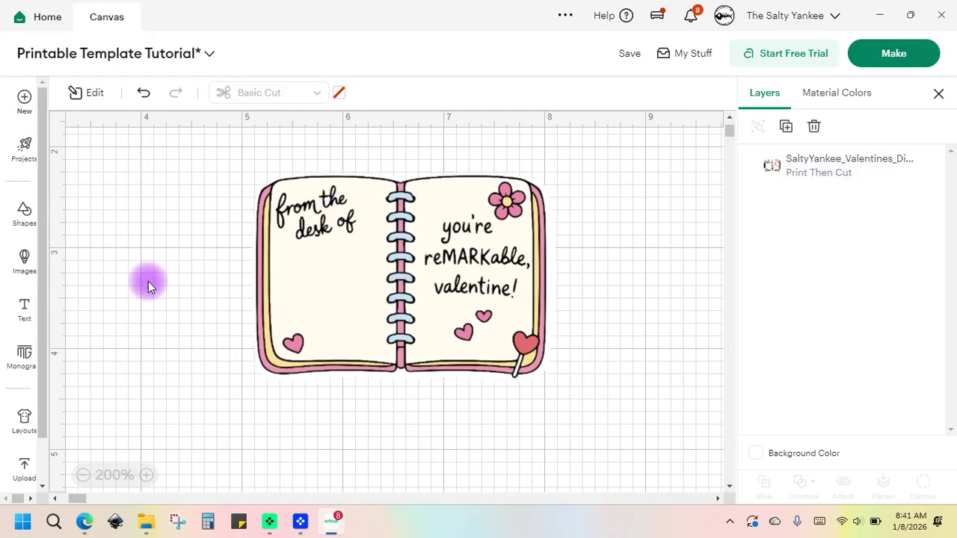
- Add a text object containing the sender's first name
{"action": "left_click", "coordinate": [26, 312]}
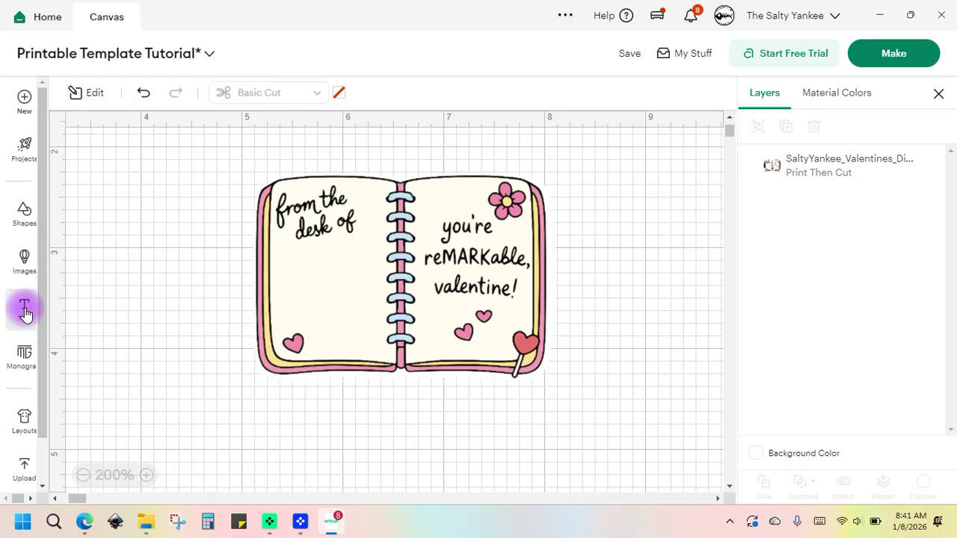
{"action": "type", "text": "L"}
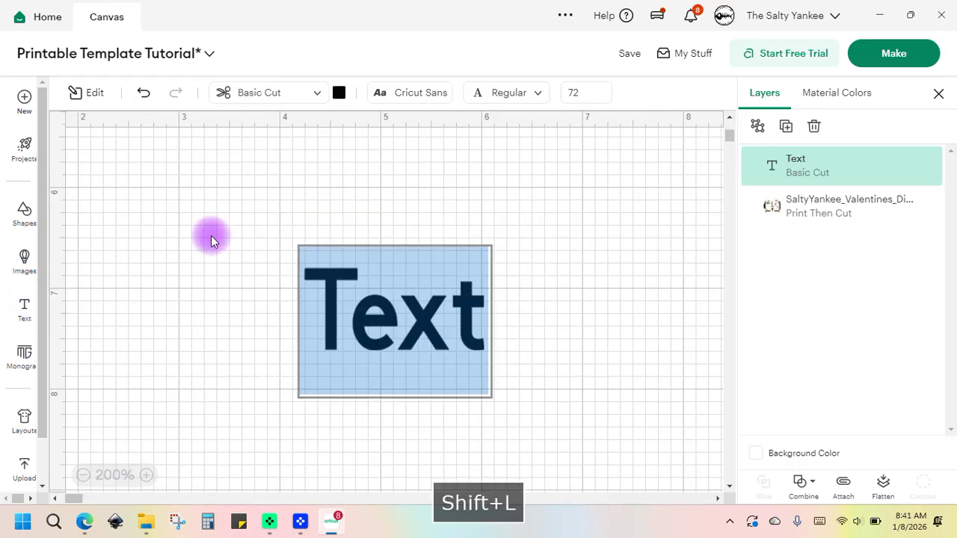
{"action": "type", "text": "lyi"}
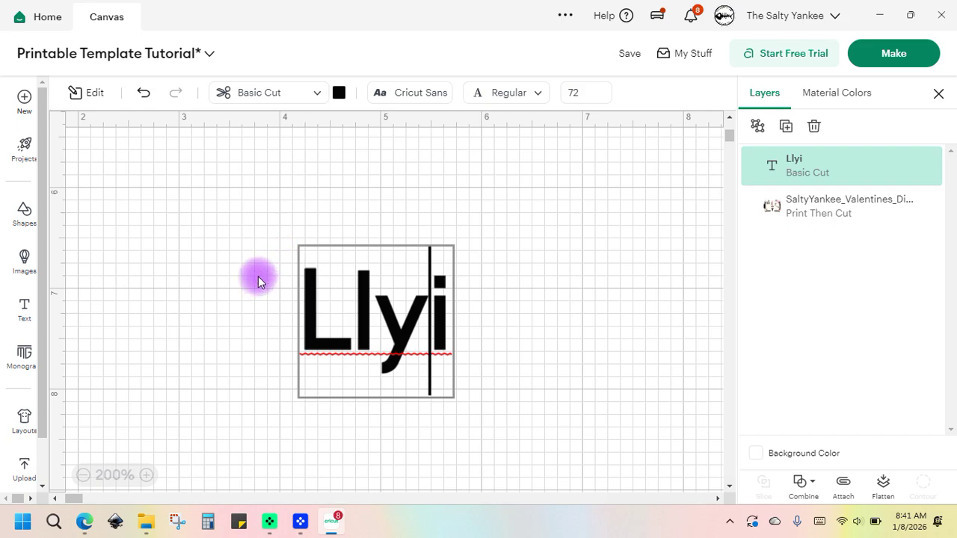
{"action": "key", "text": "BackSpace"}
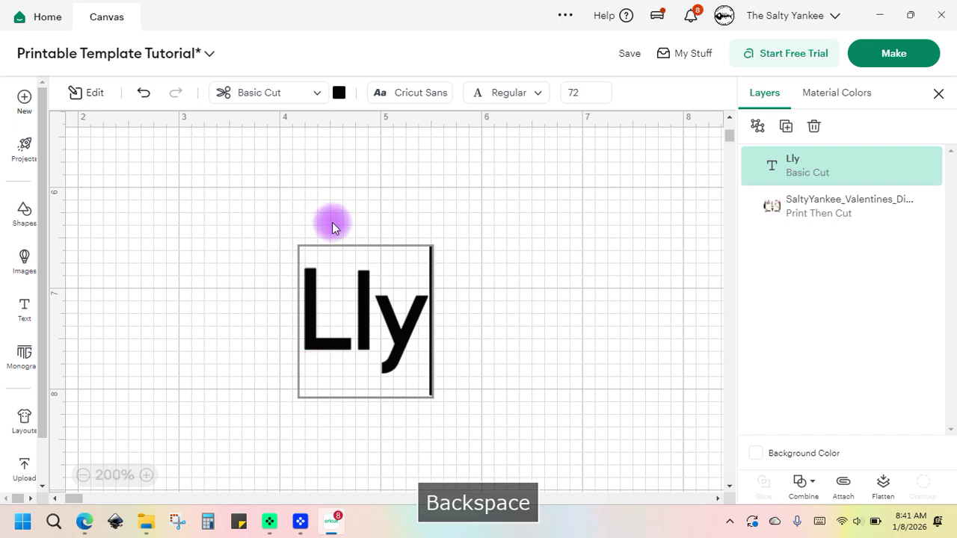
{"action": "key", "text": "BackSpace"}
{"action": "key", "text": "BackSpace"}
{"action": "type", "text": "i"}
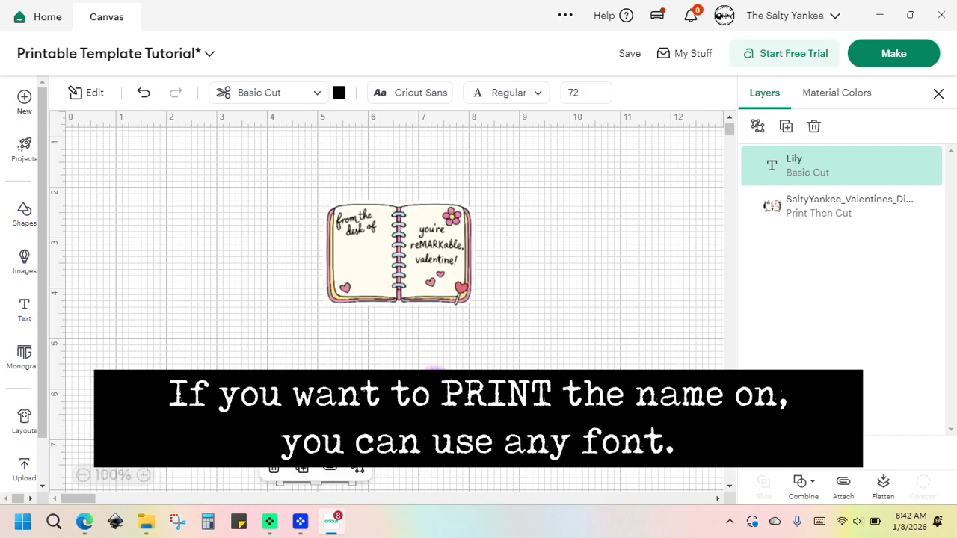
- Move the name text into the empty canvas area to the left of the diary image
{"action": "left_click_drag", "start_coordinate": [313, 460], "coordinate": [248, 251]}
{"action": "left_click", "coordinate": [275, 331]}
{"action": "left_click", "coordinate": [257, 259]}
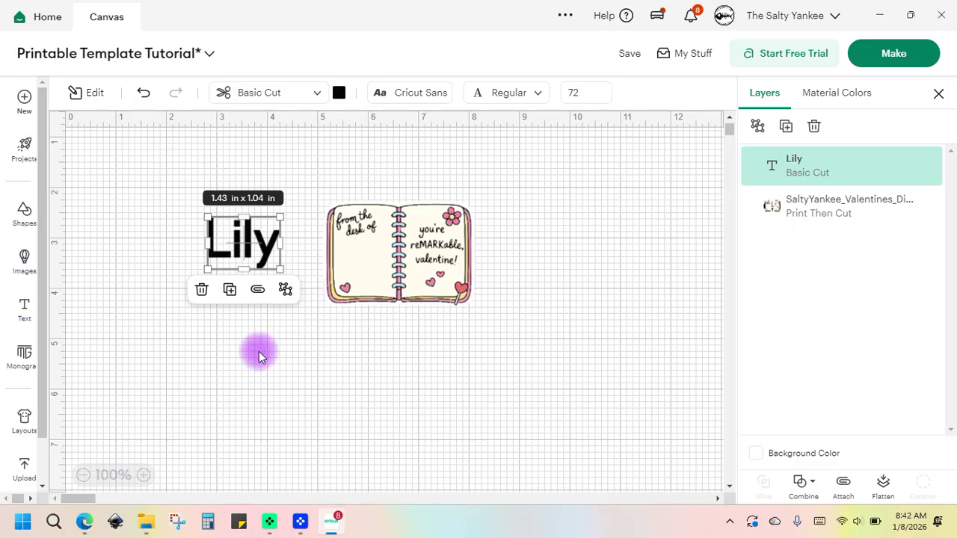
- Filter the Cricut fonts by Writing and apply the Rootbeer Float font to the name text
{"action": "left_click", "coordinate": [412, 93]}
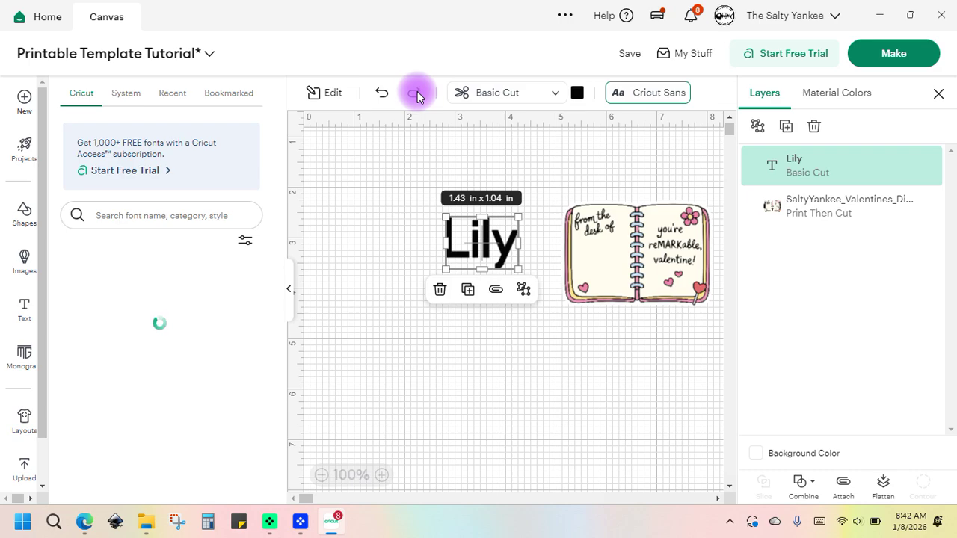
{"action": "left_click", "coordinate": [249, 241]}
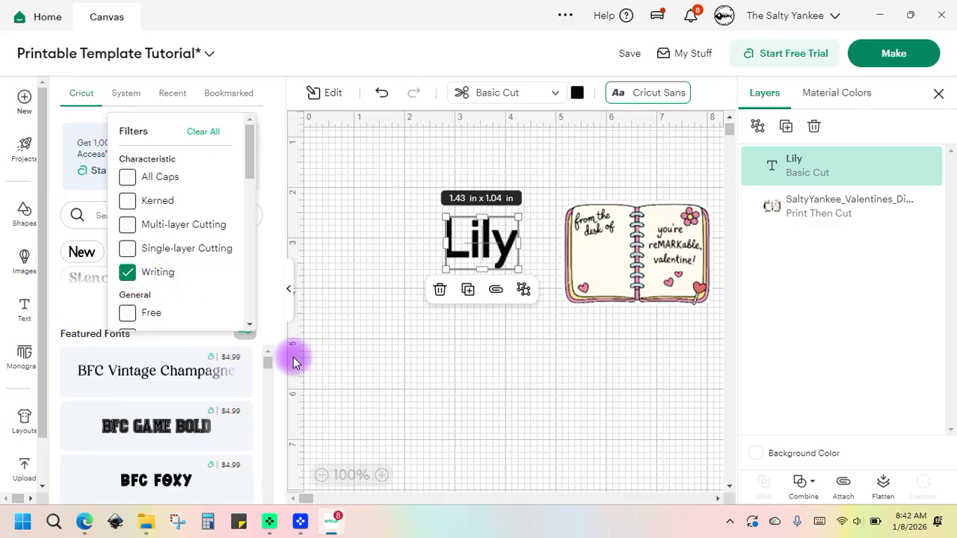
{"action": "left_click", "coordinate": [281, 331]}
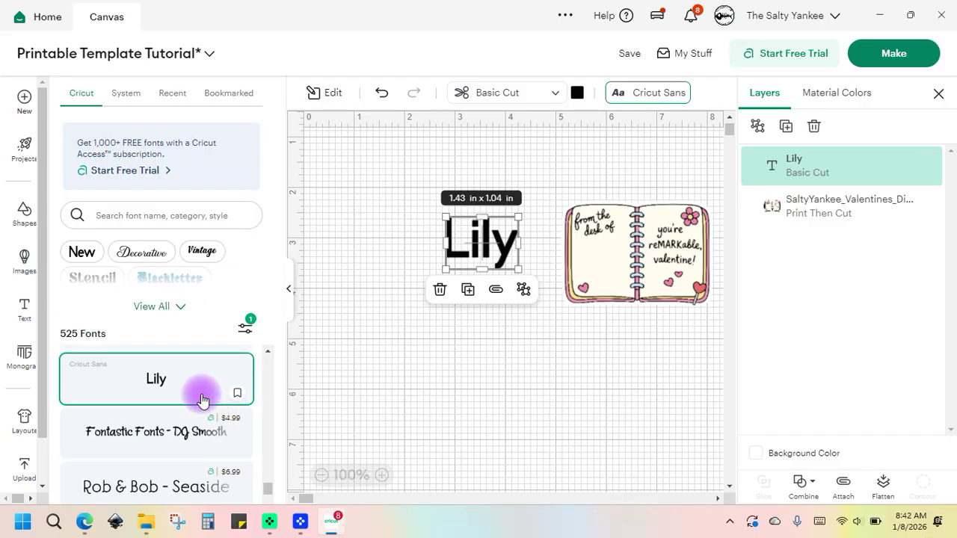
{"action": "scroll", "coordinate": [198, 395], "scroll_direction": "down", "scroll_amount": 5}
{"action": "scroll", "coordinate": [211, 426], "scroll_direction": "up", "scroll_amount": 1}
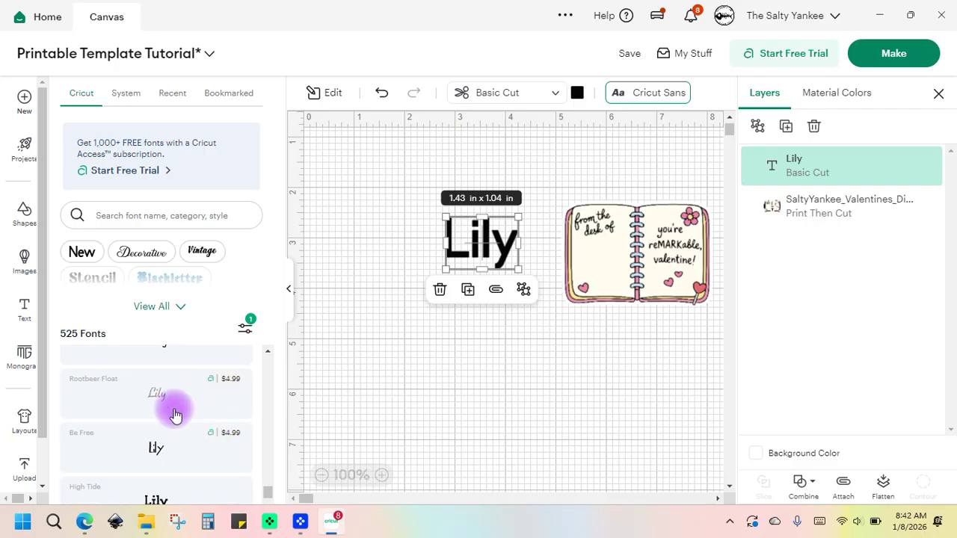
{"action": "left_click", "coordinate": [157, 398]}
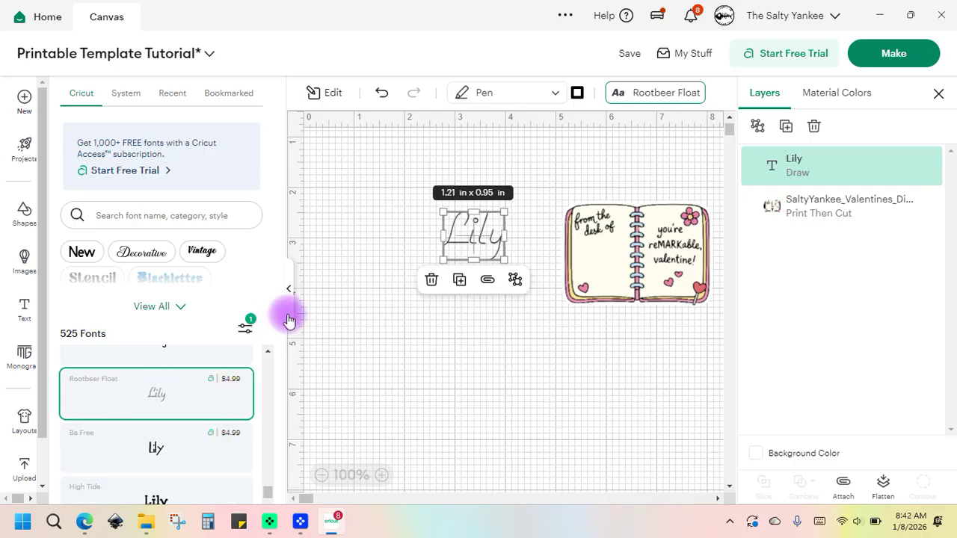
- Add a second text object, delete it again, and reposition the name text beside the diary image
{"action": "left_click", "coordinate": [24, 310]}
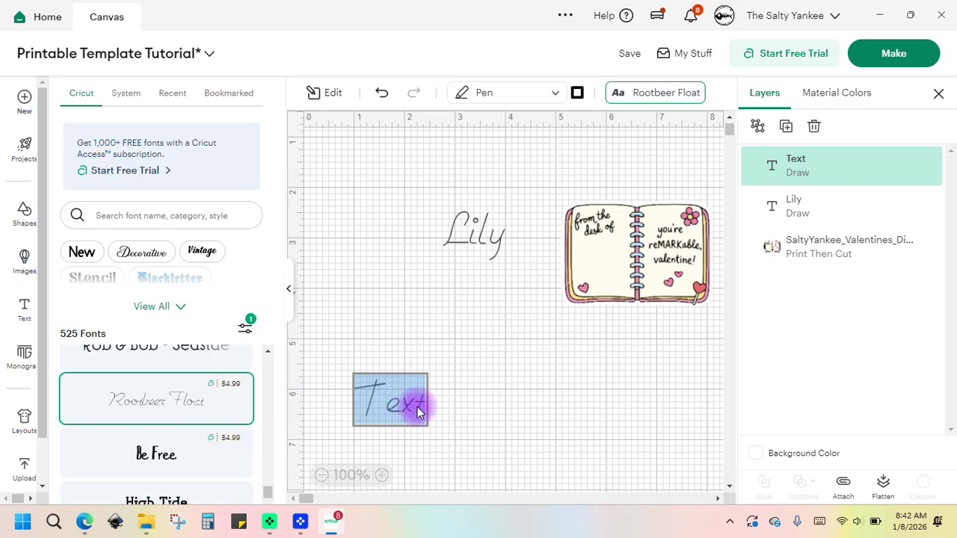
{"action": "key", "text": "Delete"}
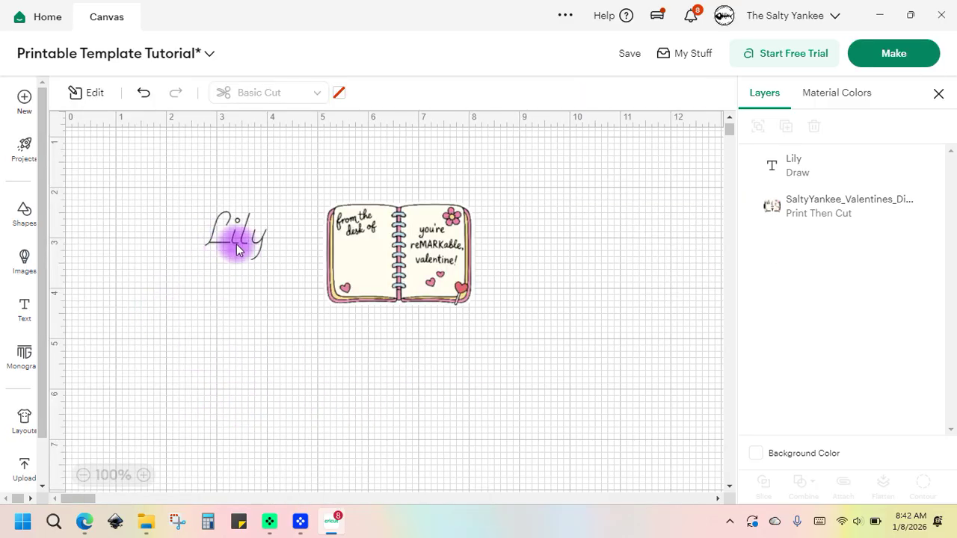
{"action": "left_click", "coordinate": [242, 263]}
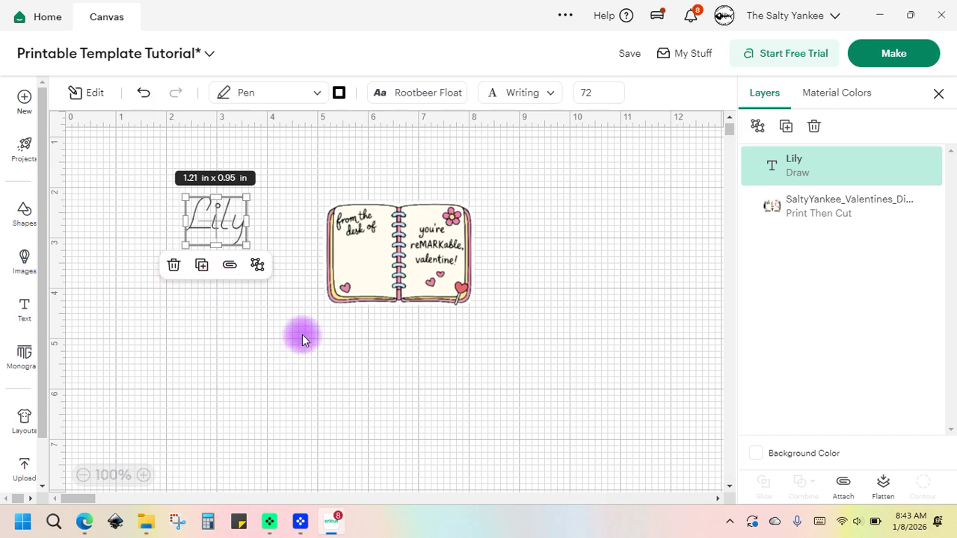
{"action": "left_click", "coordinate": [245, 325]}
{"action": "left_click_drag", "start_coordinate": [212, 228], "coordinate": [257, 252]}
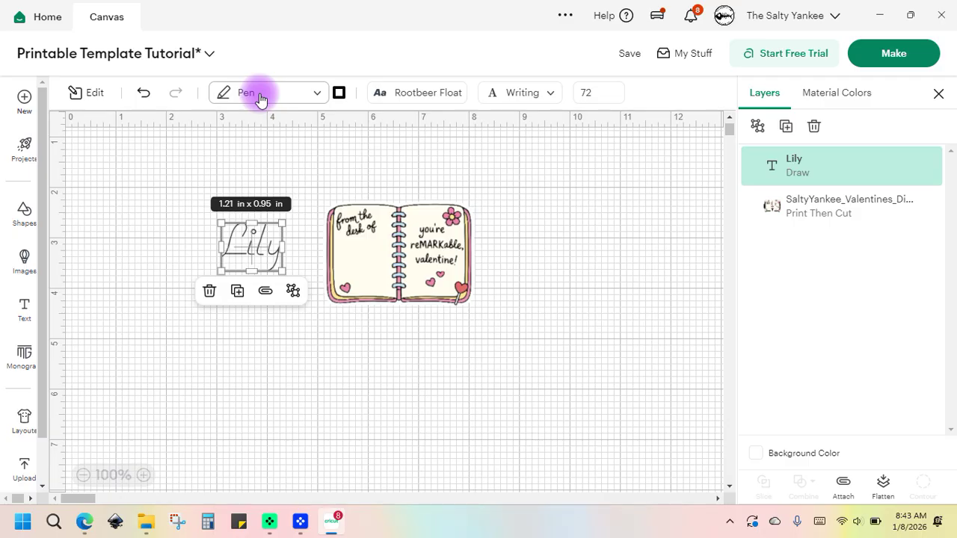
- Shrink the name text to about 0.82 x 0.65 in and tilt it on the diary's left page below "from the desk of"
{"action": "left_click", "coordinate": [275, 152]}
{"action": "left_click_drag", "start_coordinate": [266, 235], "coordinate": [372, 267]}
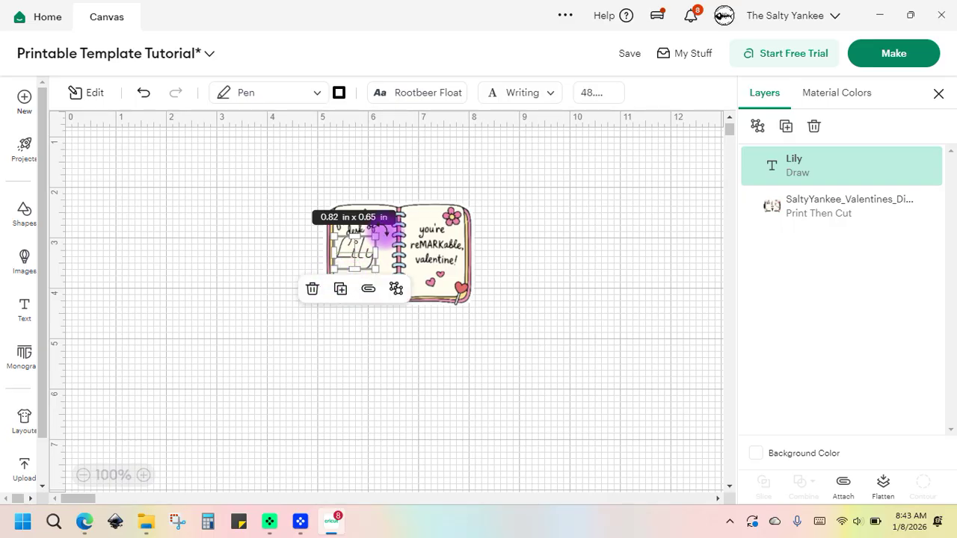
{"action": "left_click_drag", "start_coordinate": [382, 231], "coordinate": [374, 231]}
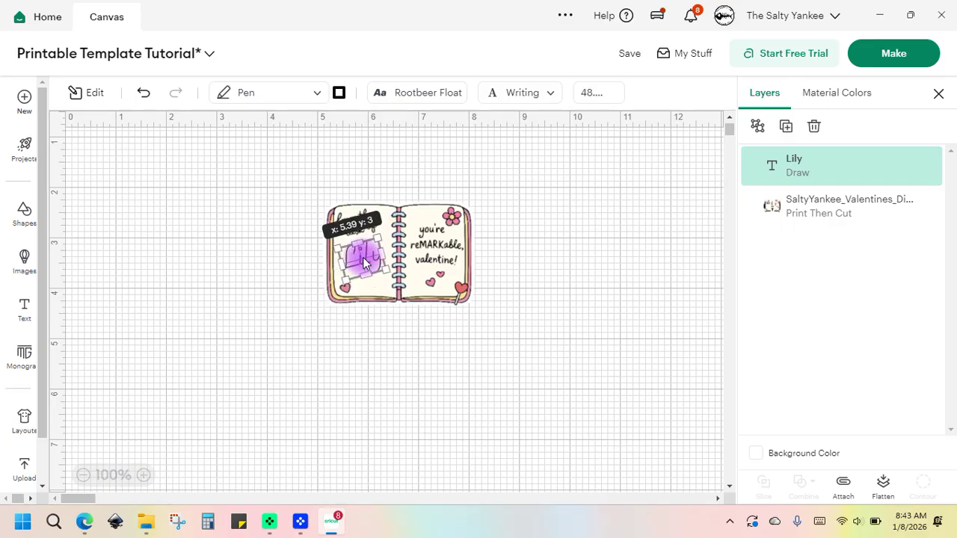
- Select both the name text and the diary image and attach them to each other
{"action": "left_click", "coordinate": [289, 262]}
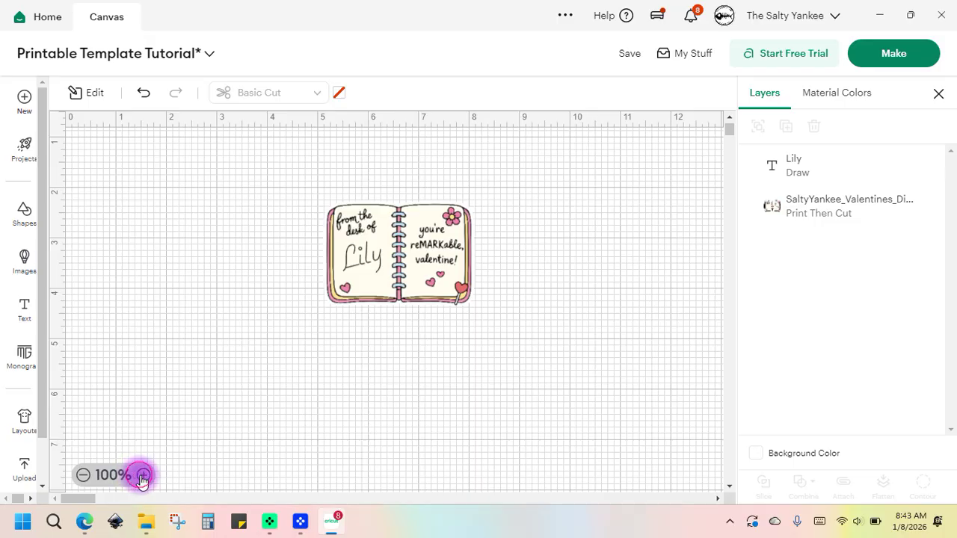
{"action": "left_click", "coordinate": [142, 476]}
{"action": "left_click", "coordinate": [142, 475]}
{"action": "left_click", "coordinate": [142, 476]}
{"action": "scroll", "coordinate": [350, 306], "scroll_direction": "up", "scroll_amount": 3}
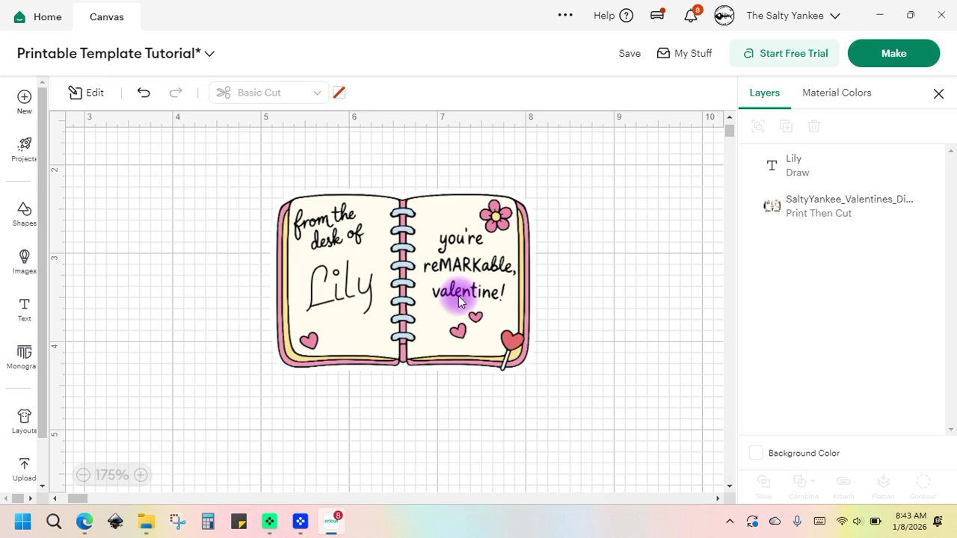
{"action": "left_click_drag", "start_coordinate": [565, 403], "coordinate": [273, 258]}
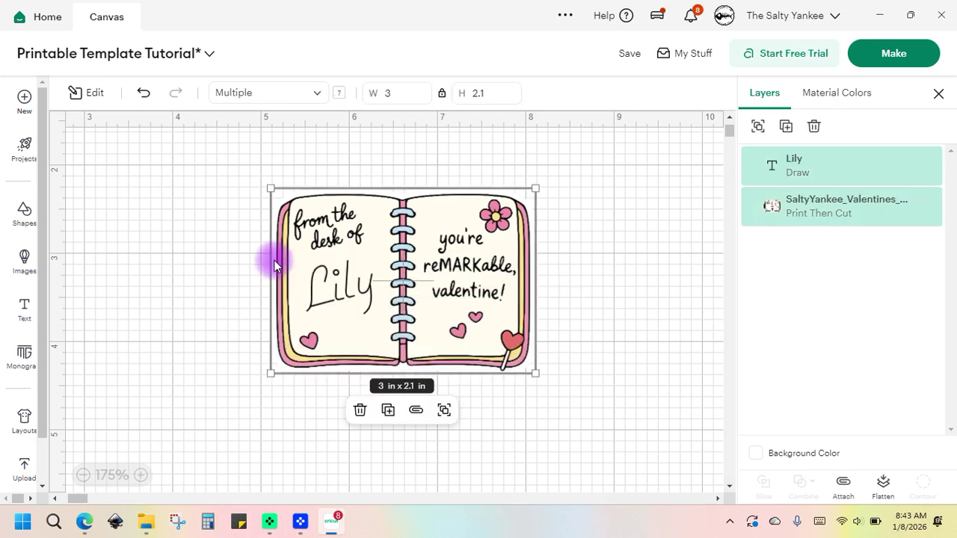
{"action": "left_click", "coordinate": [843, 482]}
- Move the attached diary to the upper-left area of the canvas and duplicate it three times
{"action": "left_click_drag", "start_coordinate": [426, 288], "coordinate": [391, 263]}
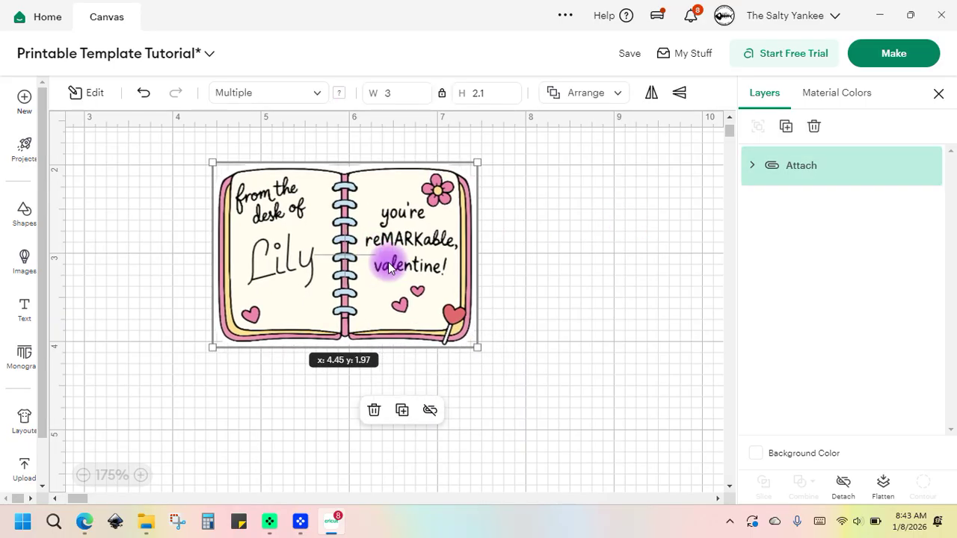
{"action": "left_click", "coordinate": [83, 475]}
{"action": "left_click", "coordinate": [83, 475]}
{"action": "left_click_drag", "start_coordinate": [320, 277], "coordinate": [260, 232]}
{"action": "key", "text": "ctrl+d"}
{"action": "key", "text": "ctrl+d"}
{"action": "key", "text": "ctrl+d"}
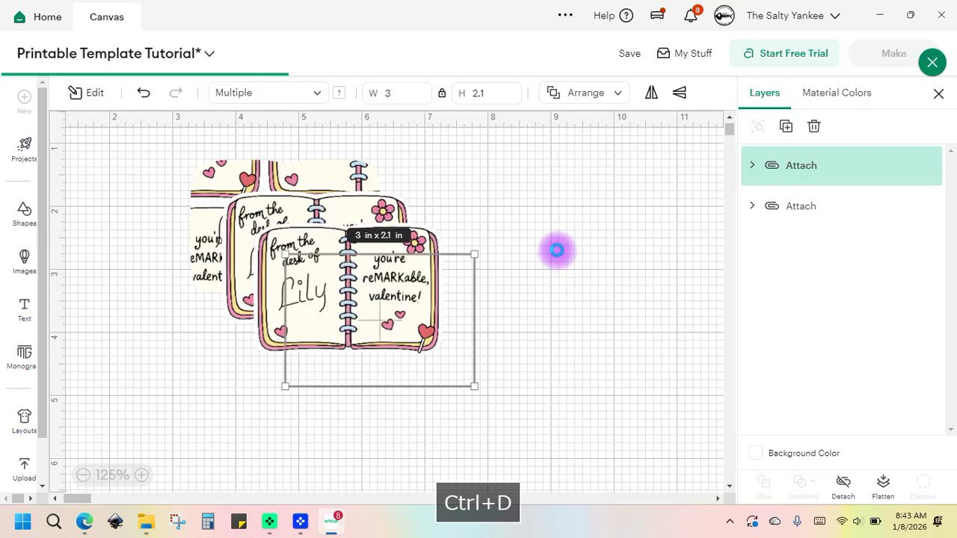
- Send the four diaries to the mat preview and examine their arrangement on the 8.5 x 11 in sheet
{"action": "left_click", "coordinate": [559, 248]}
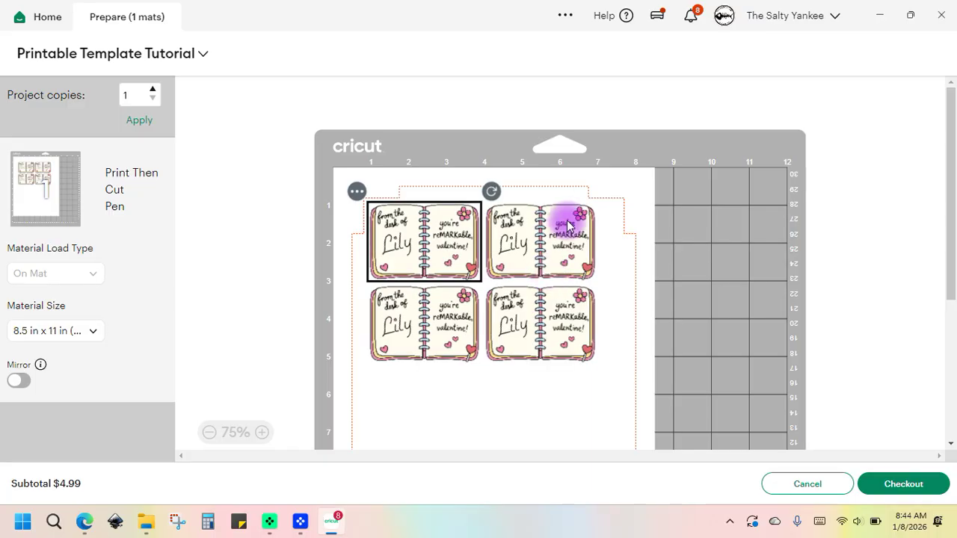
{"action": "scroll", "coordinate": [568, 224], "scroll_direction": "down", "scroll_amount": 1}
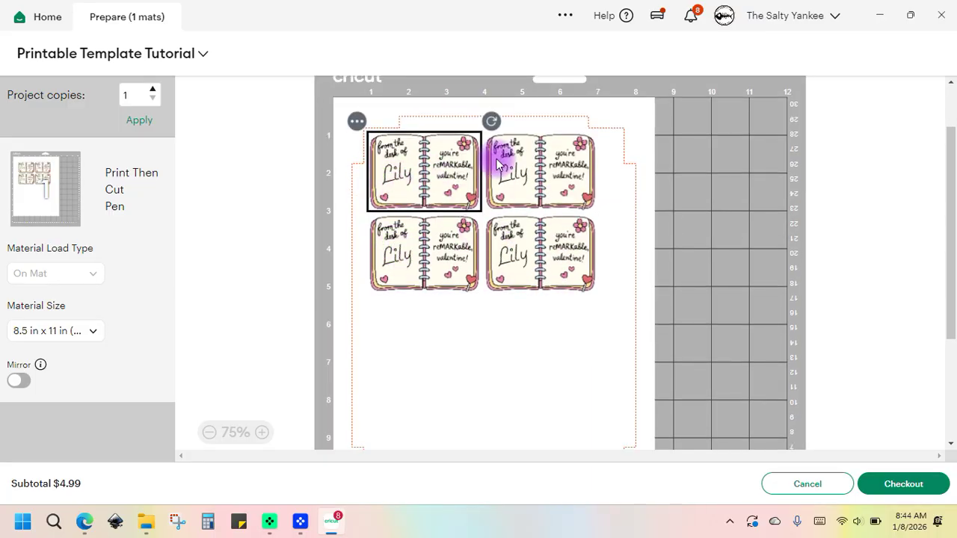